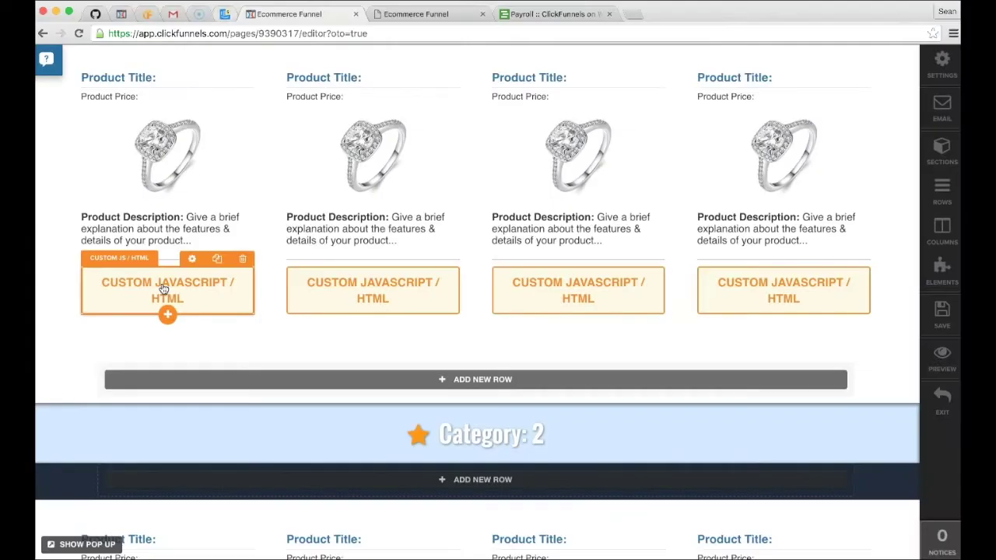
# Open the ECOMMERCE (BASIC) funnel to view its Order Form step overview.
pyautogui.click(160, 289)
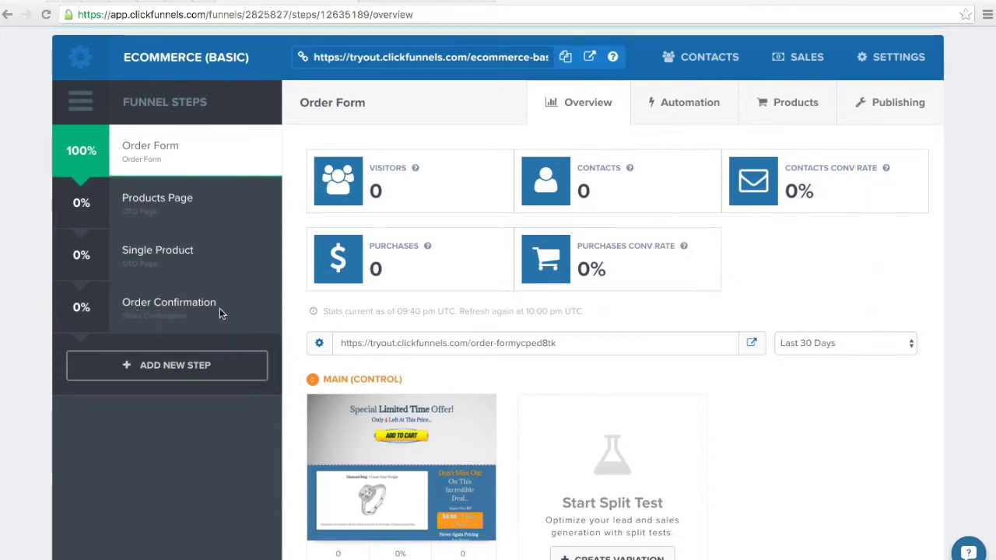
# On the live $8.88 diamond ring offer page, select the test card number, then open the order form.
pyautogui.scroll(-1, 220, 308)
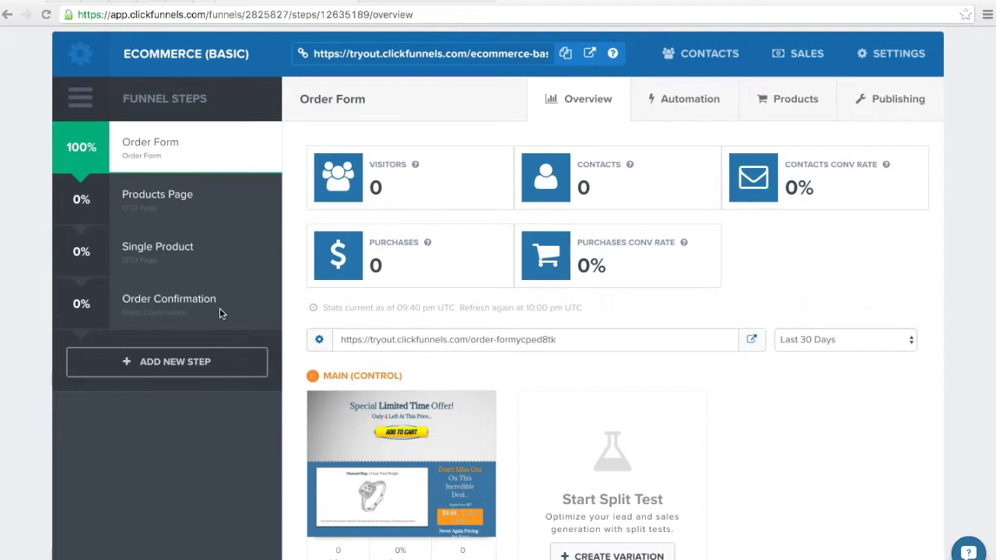
pyautogui.scroll(-1, 219, 311)
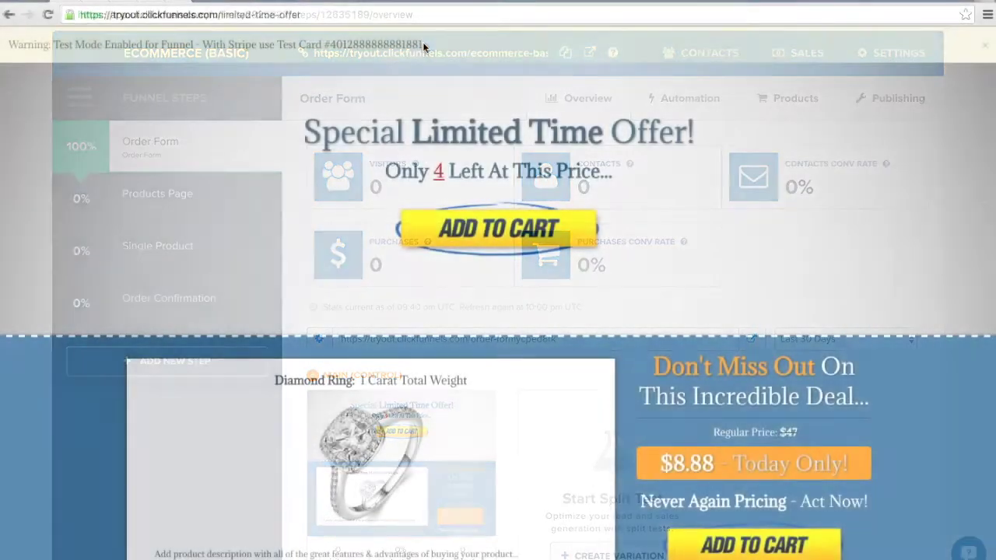
pyautogui.moveTo(422, 44); pyautogui.dragTo(328, 44)
pyautogui.hotkey('ctrl', 'c')
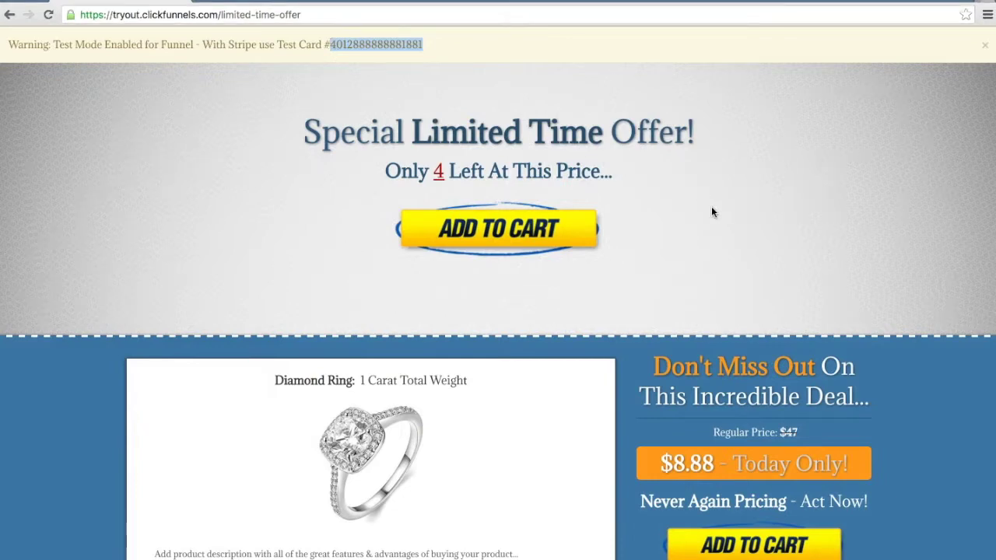
pyautogui.click(775, 160)
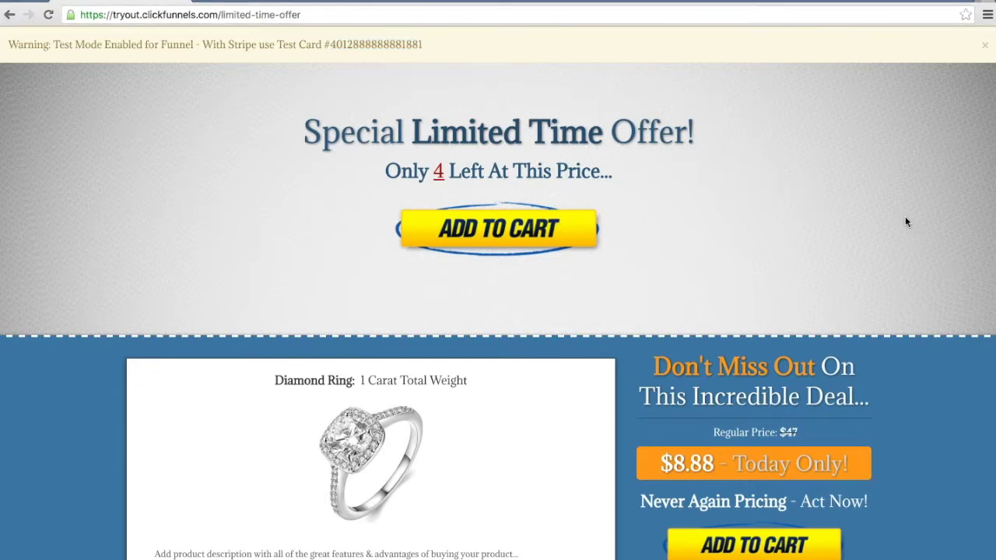
pyautogui.scroll(-1, 904, 222)
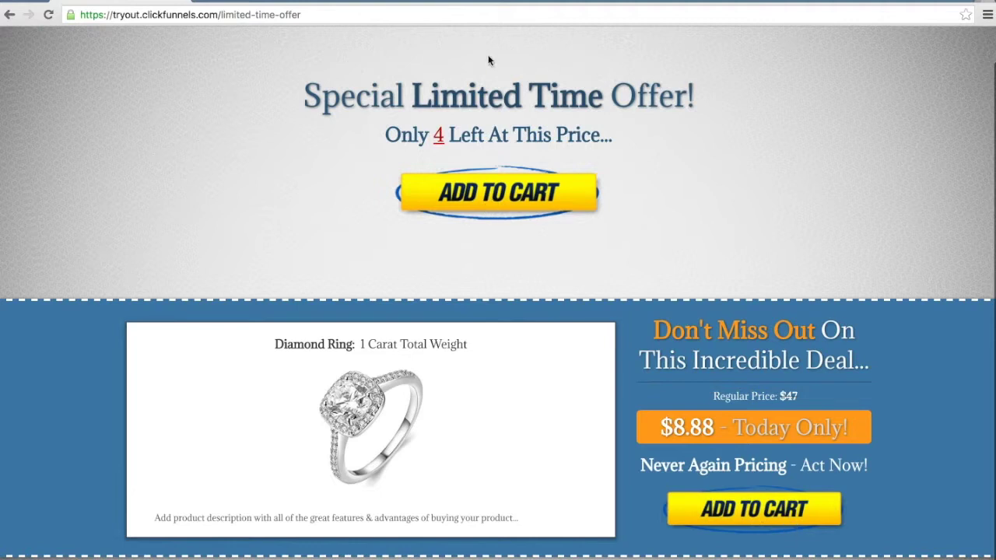
pyautogui.click(511, 193)
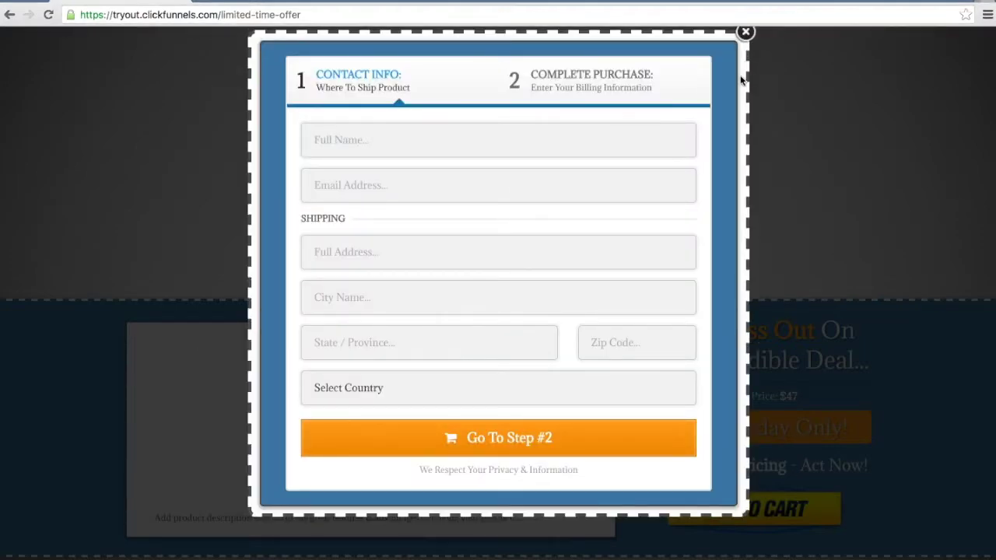
# Reopen the order form from the lower offer and enter 'test' as full name plus a saved test email.
pyautogui.click(744, 32)
pyautogui.click(770, 512)
pyautogui.click(476, 145)
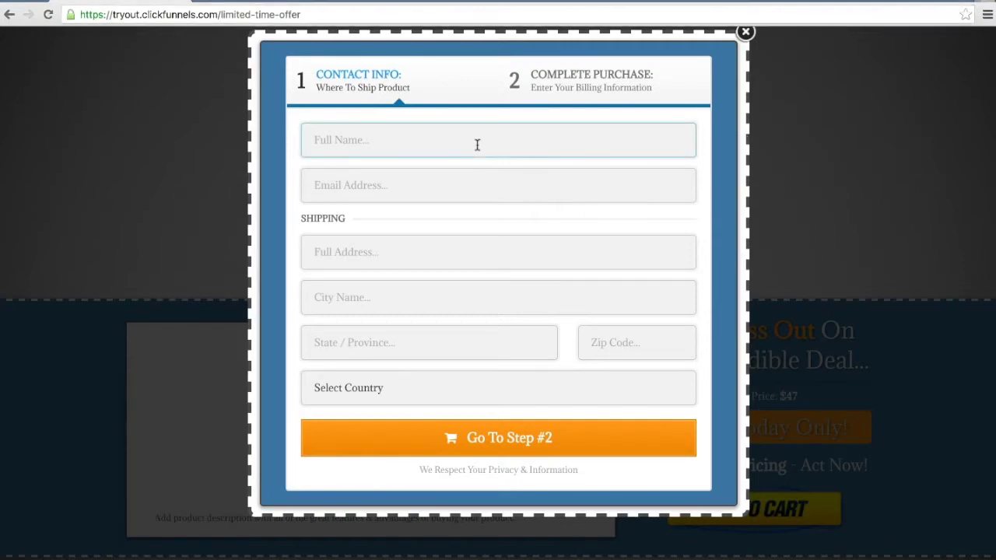
pyautogui.write('test')
pyautogui.press('Tab')
pyautogui.write('tes')
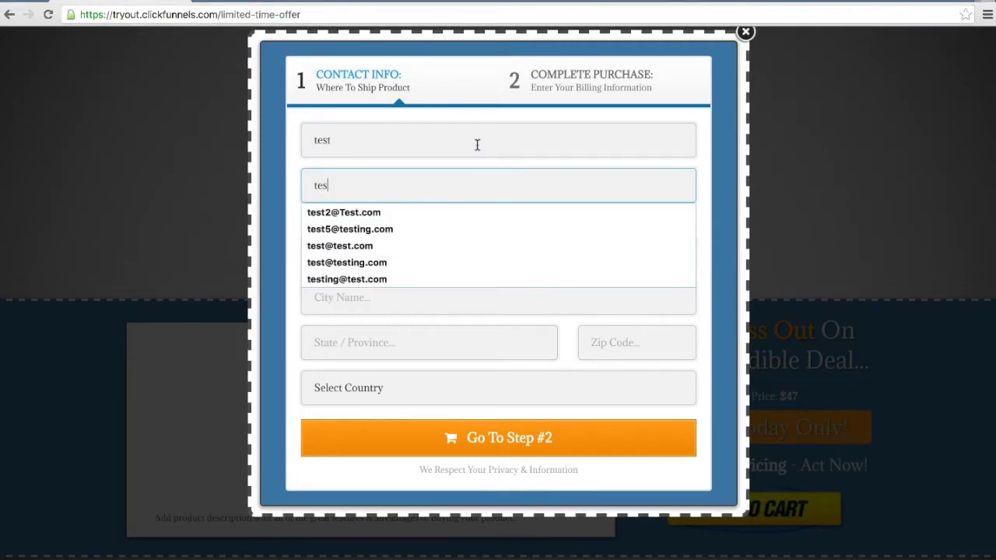
pyautogui.click(359, 246)
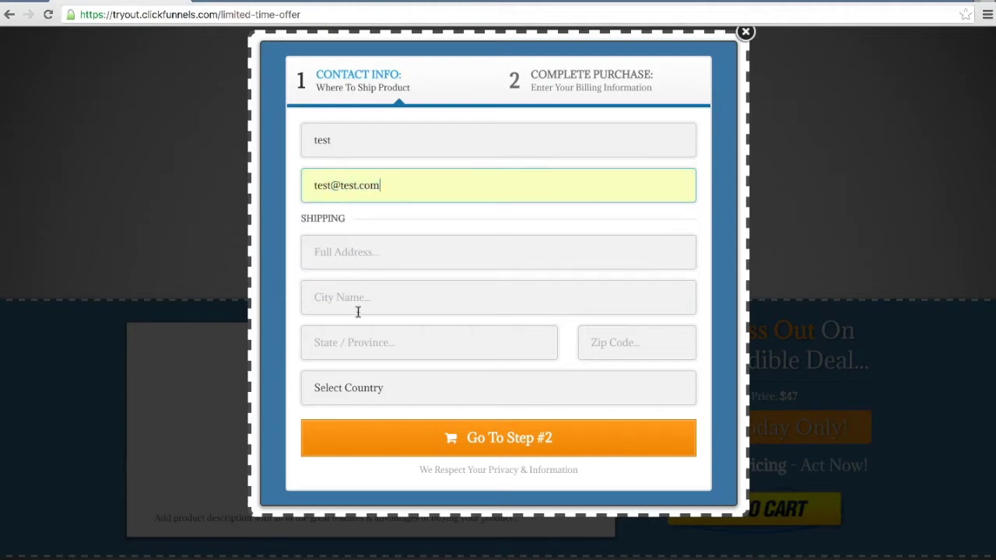
# Fill address, city, state and zip with 'test' and continue to the step #2 billing section.
pyautogui.click(373, 256)
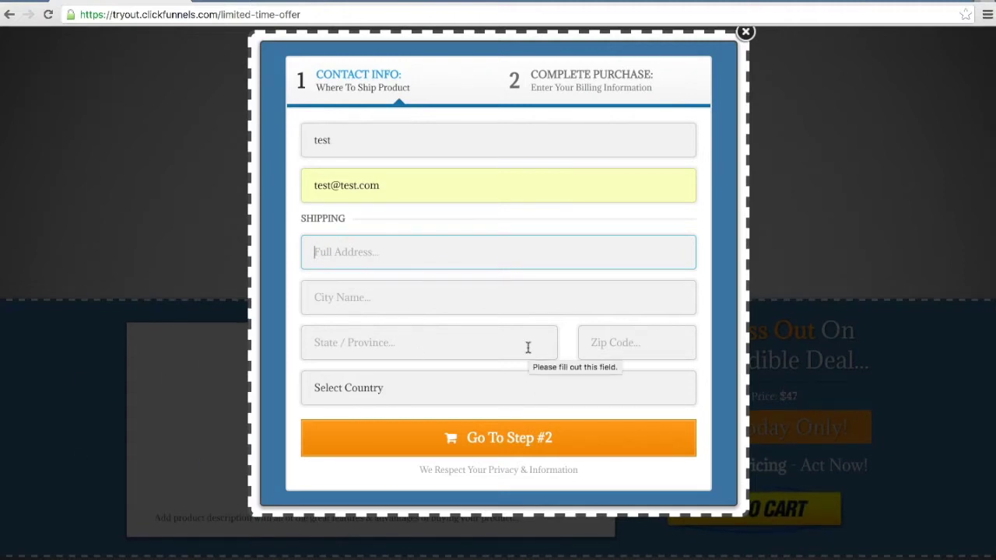
pyautogui.write('test')
pyautogui.press('Tab')
pyautogui.write('test')
pyautogui.press('Tab')
pyautogui.write('test')
pyautogui.press('Tab')
pyautogui.write('test')
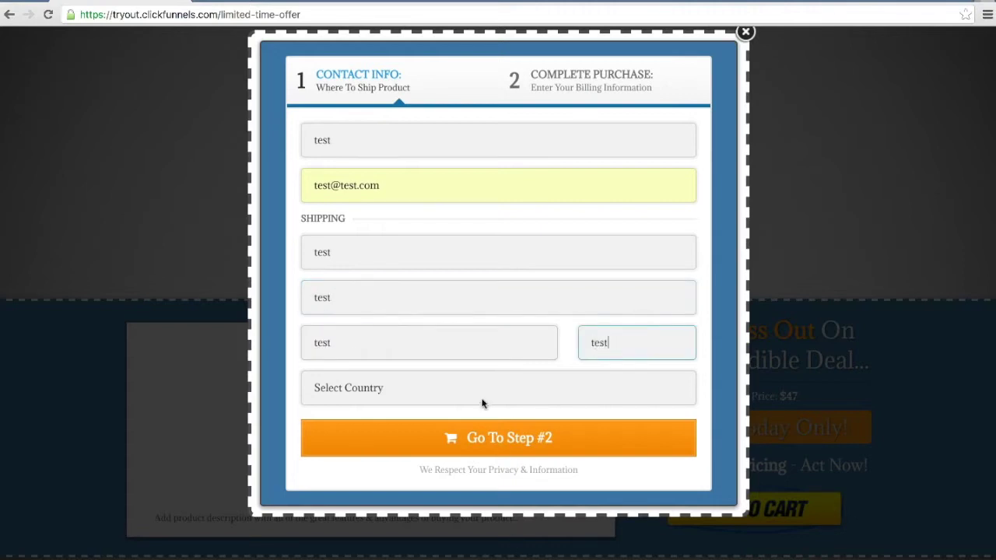
pyautogui.click(465, 379)
pyautogui.press('Escape')
pyautogui.click(399, 438)
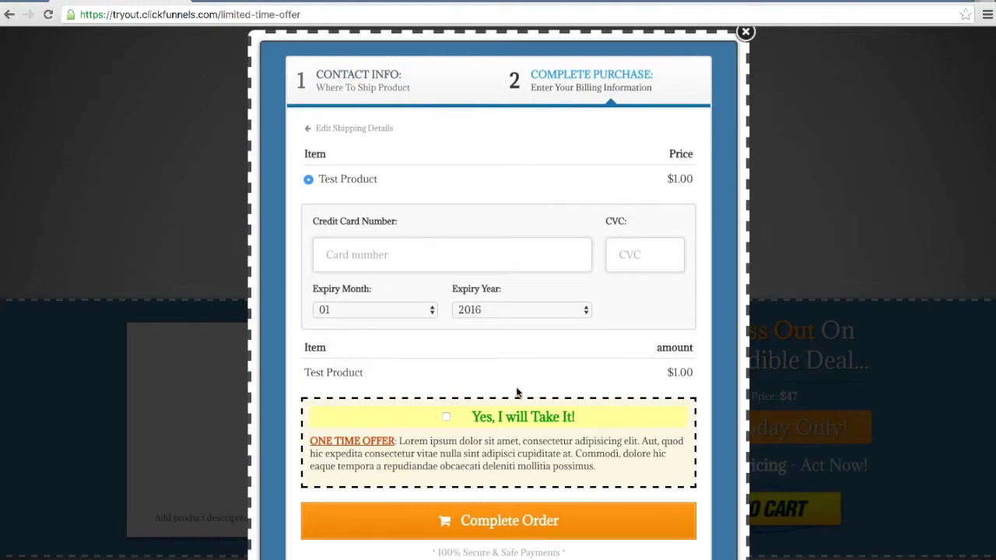
# Take the bump offer and pay with the pasted test card, CVC 123, expiry year 2021.
pyautogui.click(446, 417)
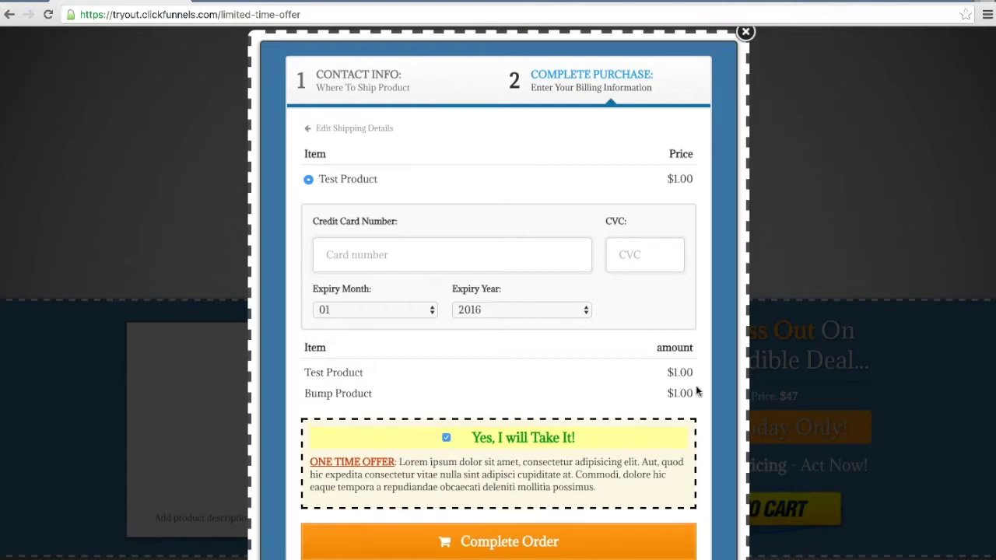
pyautogui.click(387, 255)
pyautogui.hotkey('ctrl', 'v')
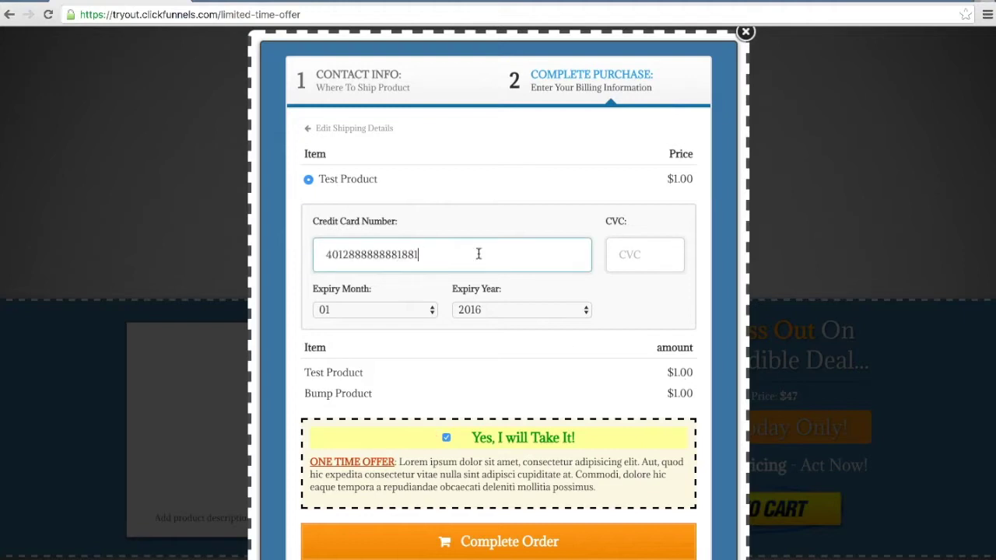
pyautogui.click(640, 250)
pyautogui.write('123')
pyautogui.press('Tab')
pyautogui.press('Tab')
pyautogui.press('Down')
pyautogui.press('Down')
pyautogui.press('Down')
pyautogui.press('Down')
pyautogui.press('Down')
pyautogui.click(479, 551)
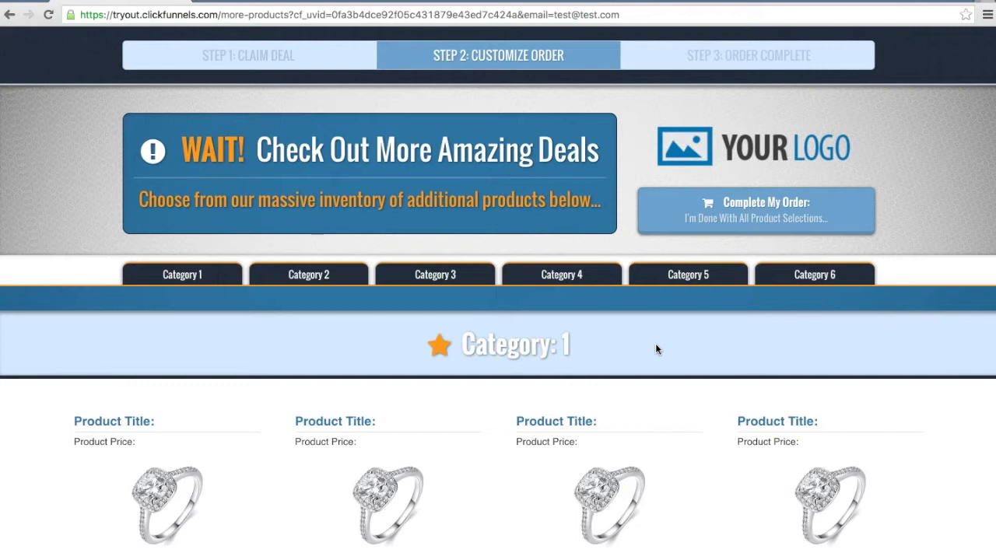
# Browse the Products Page categories, jump to Category 4, then scroll back to Category 2's four rings.
pyautogui.scroll(-1, 904, 360)
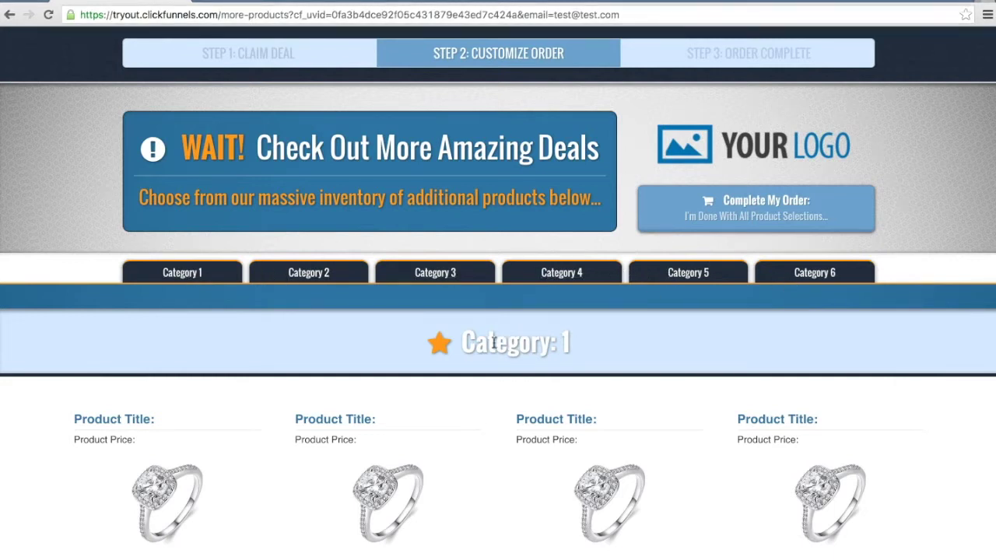
pyautogui.scroll(-3, 487, 311)
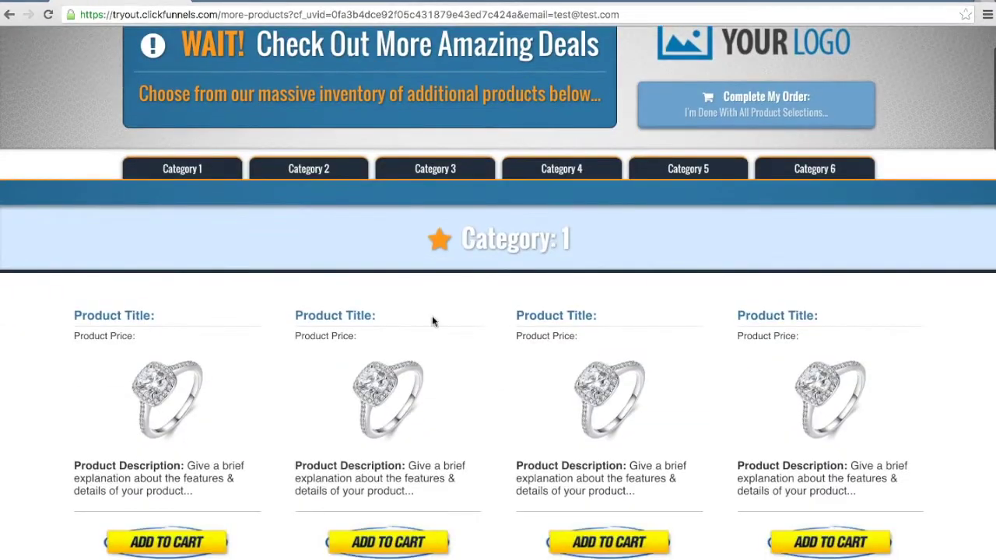
pyautogui.scroll(2, 781, 260)
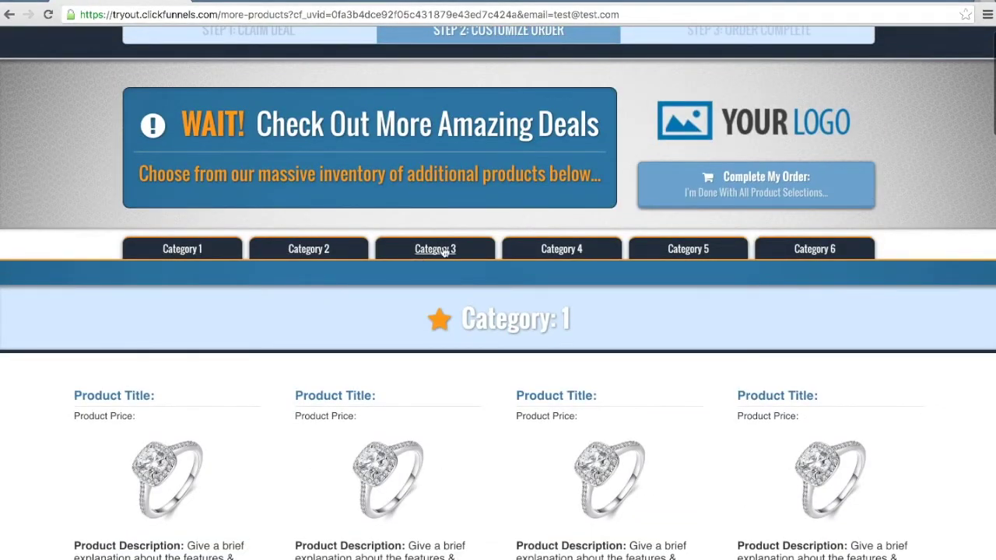
pyautogui.scroll(-1, 440, 250)
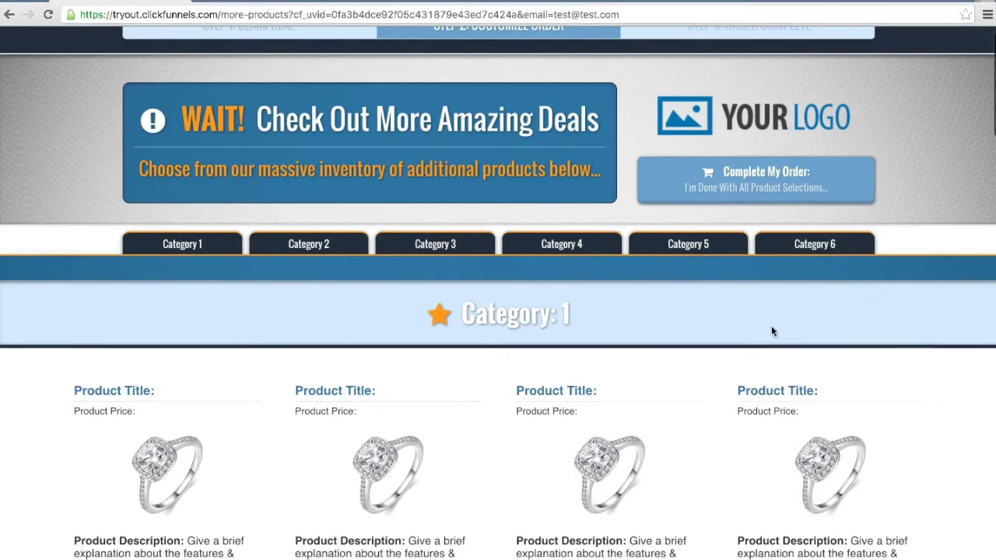
pyautogui.click(562, 244)
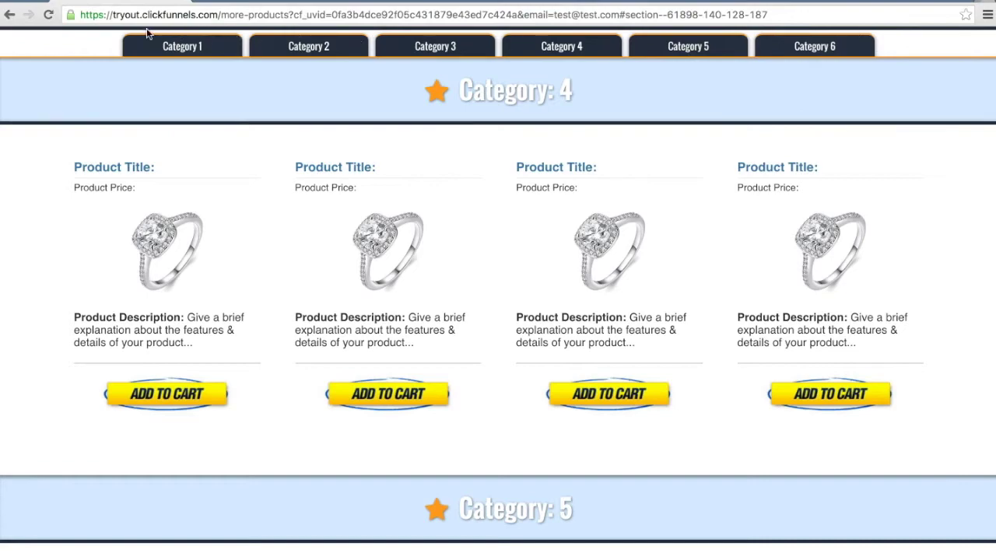
pyautogui.scroll(13, 729, 75)
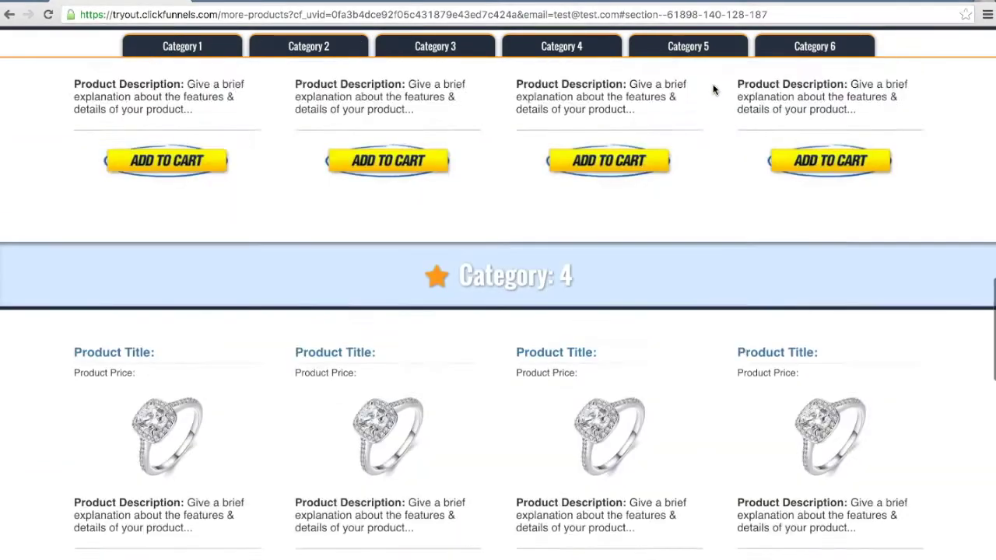
pyautogui.scroll(-7, 692, 92)
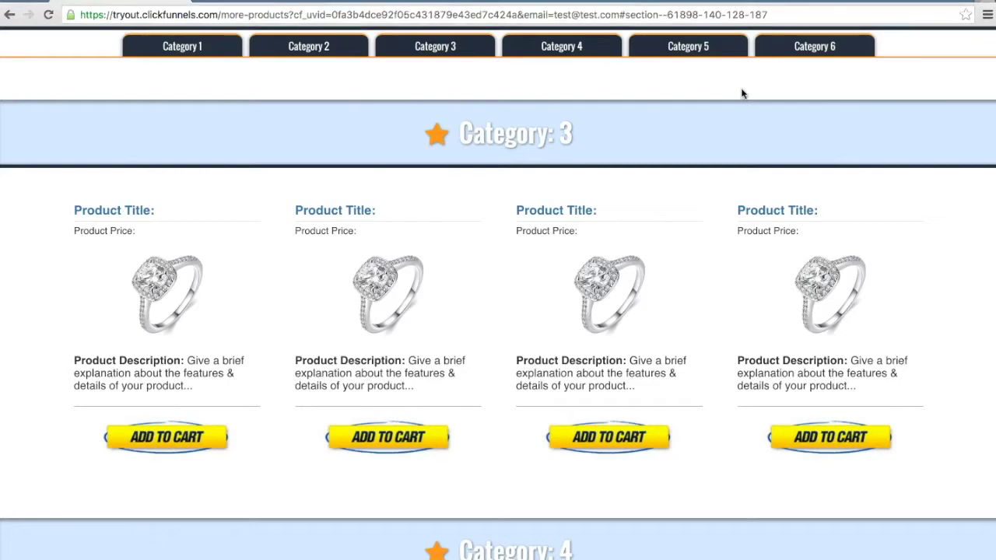
pyautogui.scroll(5, 743, 95)
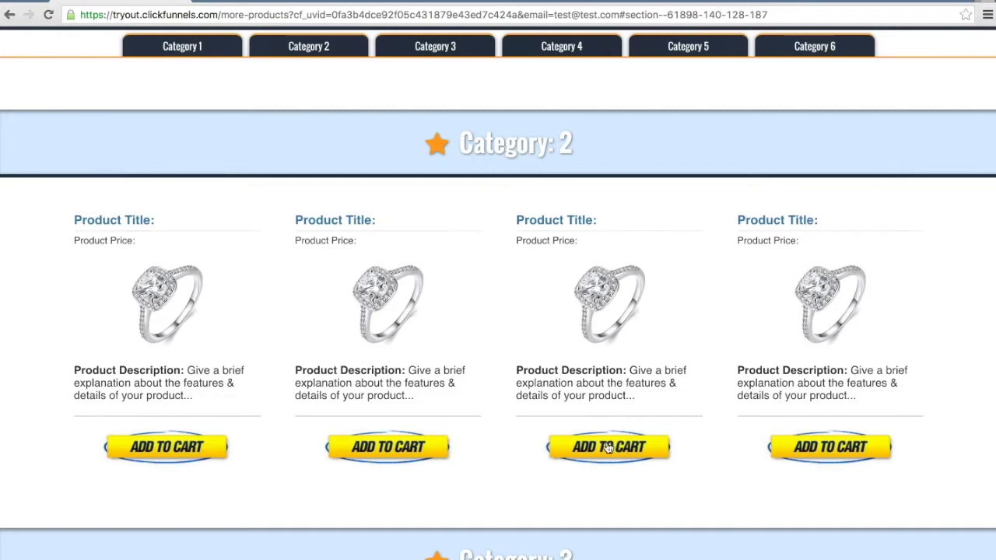
pyautogui.scroll(5, 825, 463)
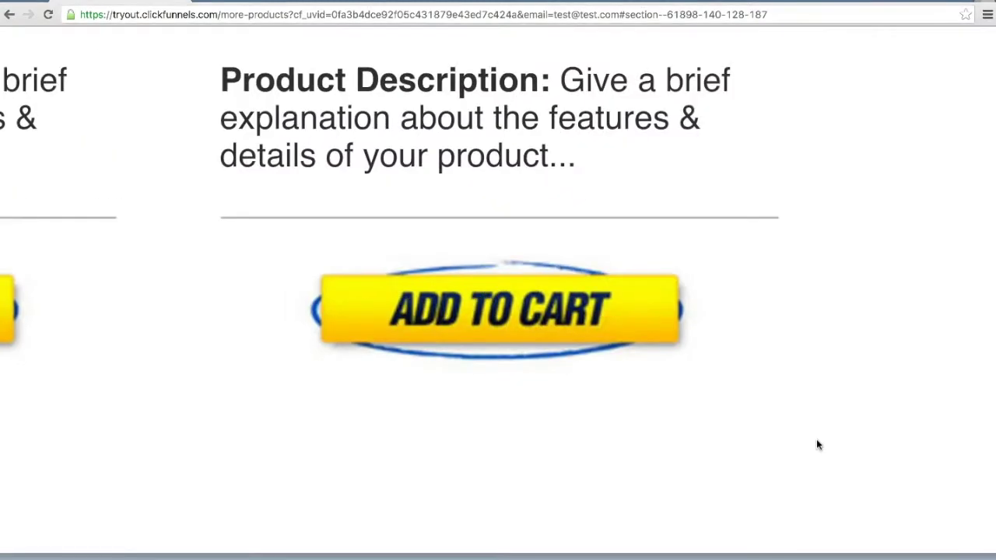
pyautogui.scroll(-5, 818, 444)
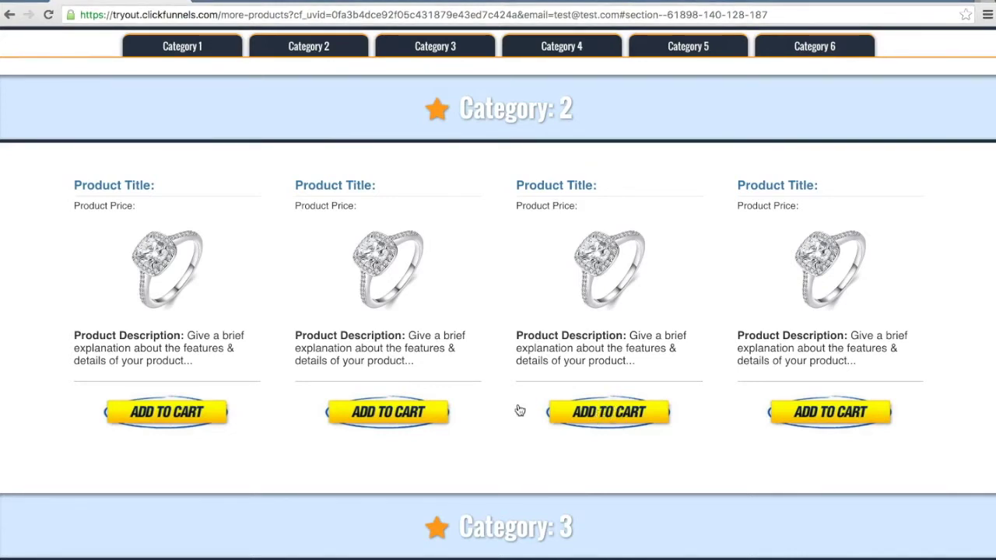
# Add the third Category 2 ring to the cart from its product details.
pyautogui.click(611, 412)
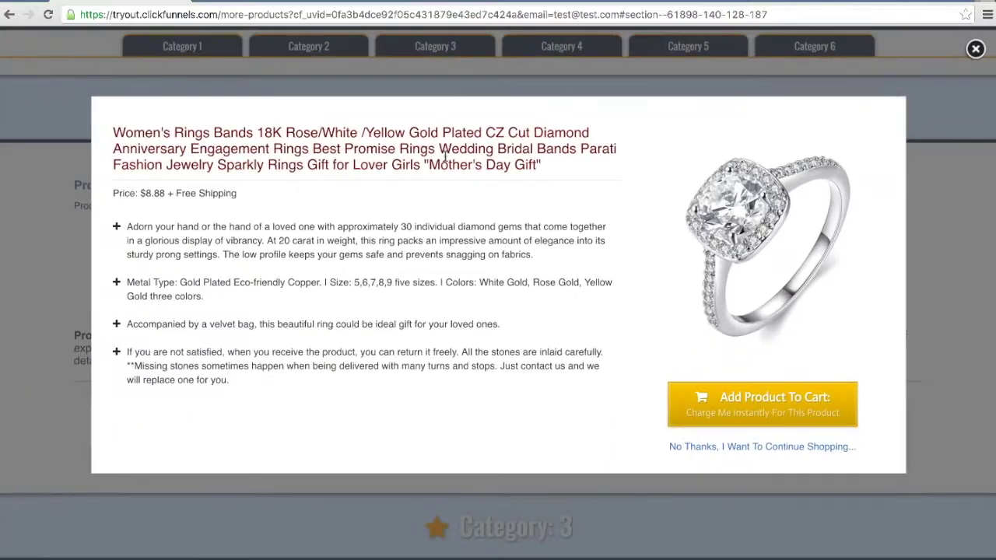
pyautogui.tripleClick(148, 136)
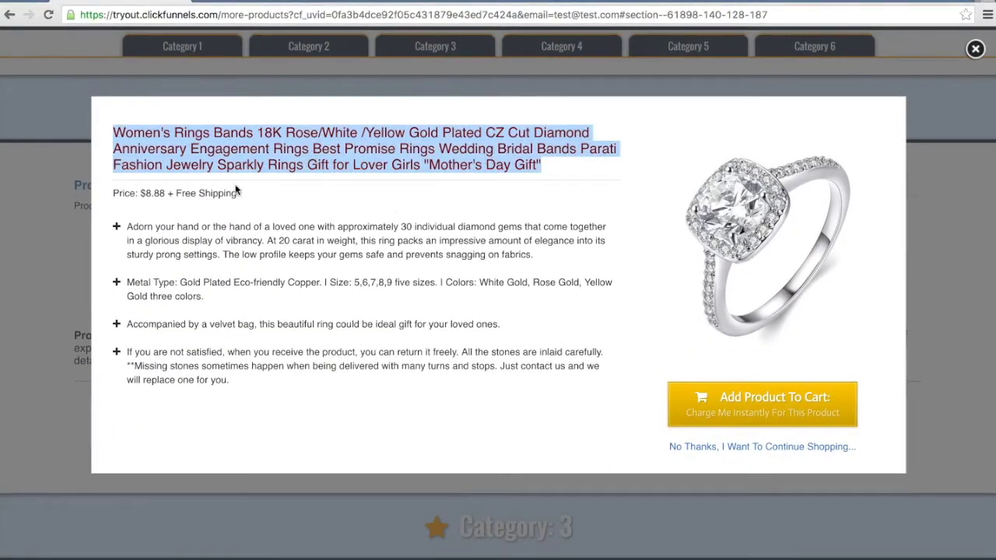
pyautogui.click(143, 226)
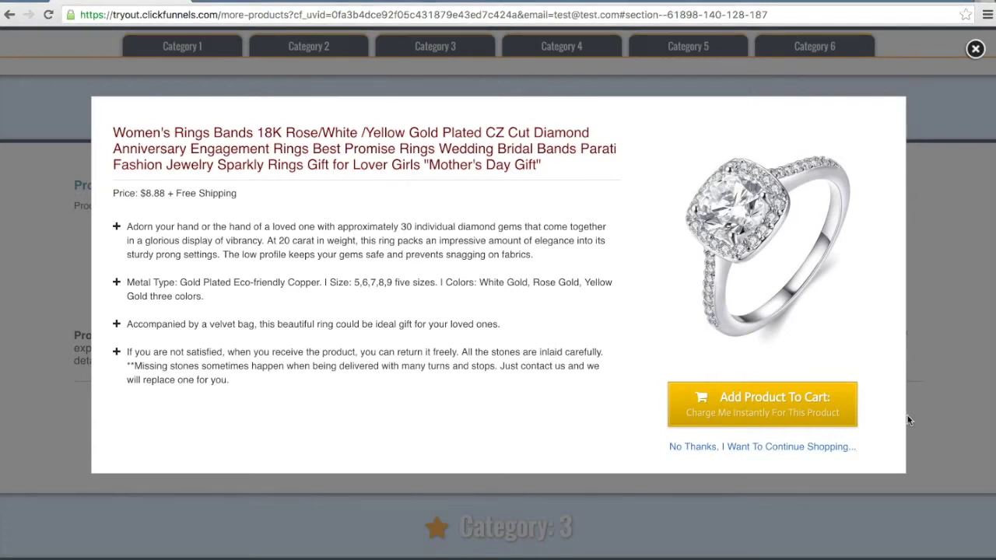
pyautogui.click(745, 402)
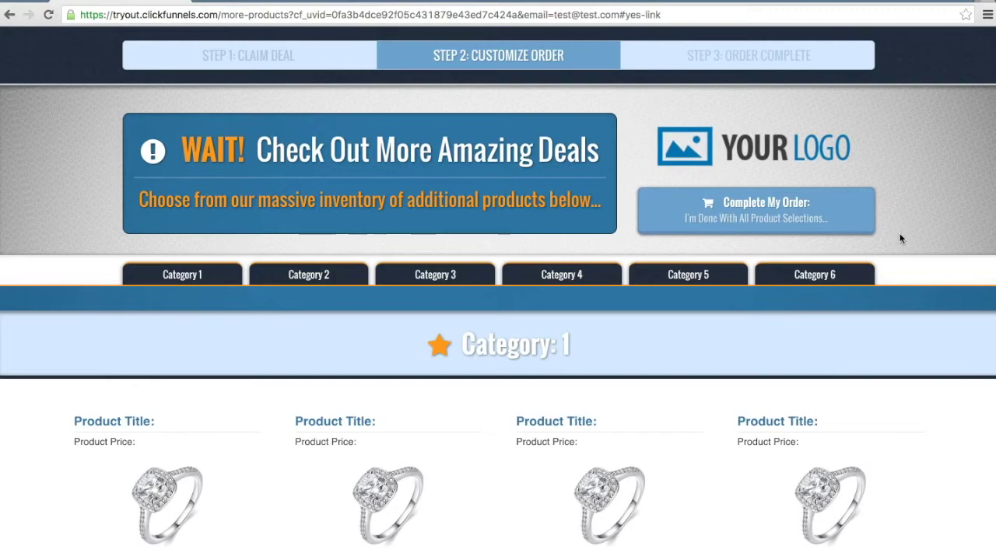
# Add a Category 5 ring to the order and complete the order.
pyautogui.scroll(-5, 901, 239)
pyautogui.click(700, 77)
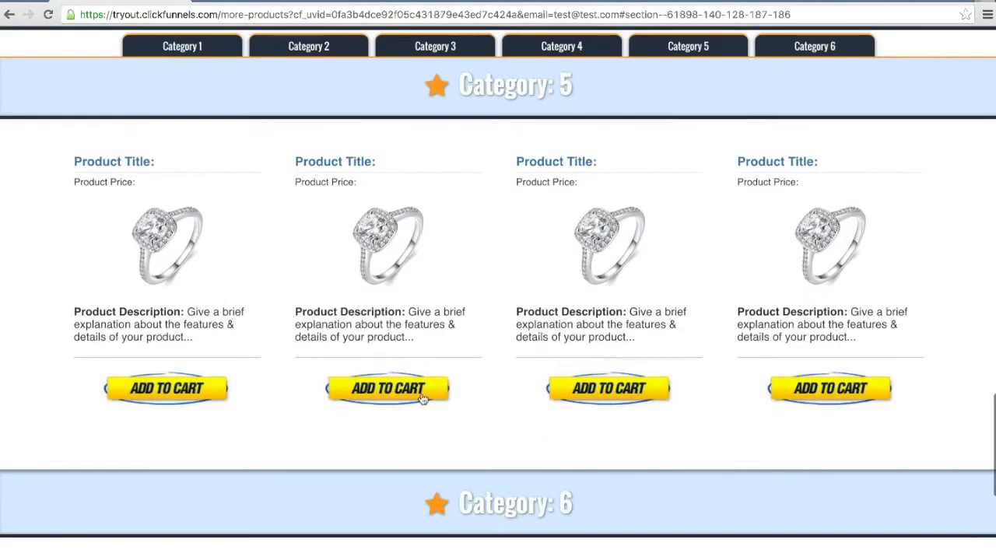
pyautogui.click(141, 387)
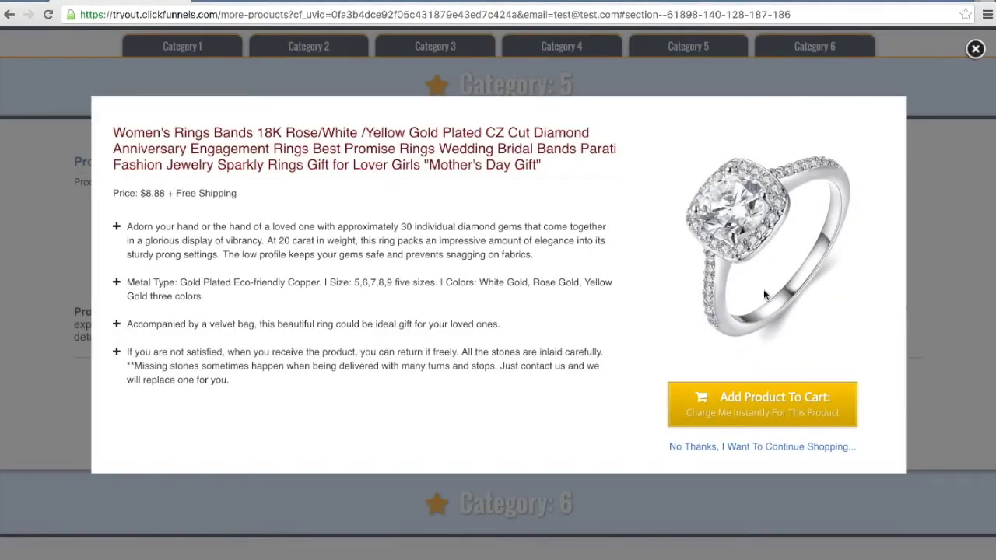
pyautogui.click(785, 398)
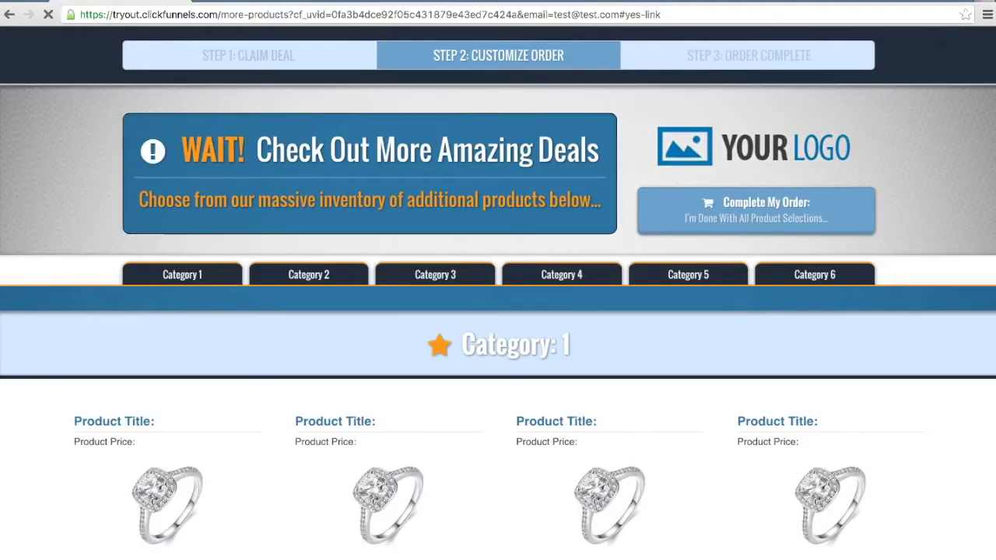
pyautogui.scroll(-3, 937, 338)
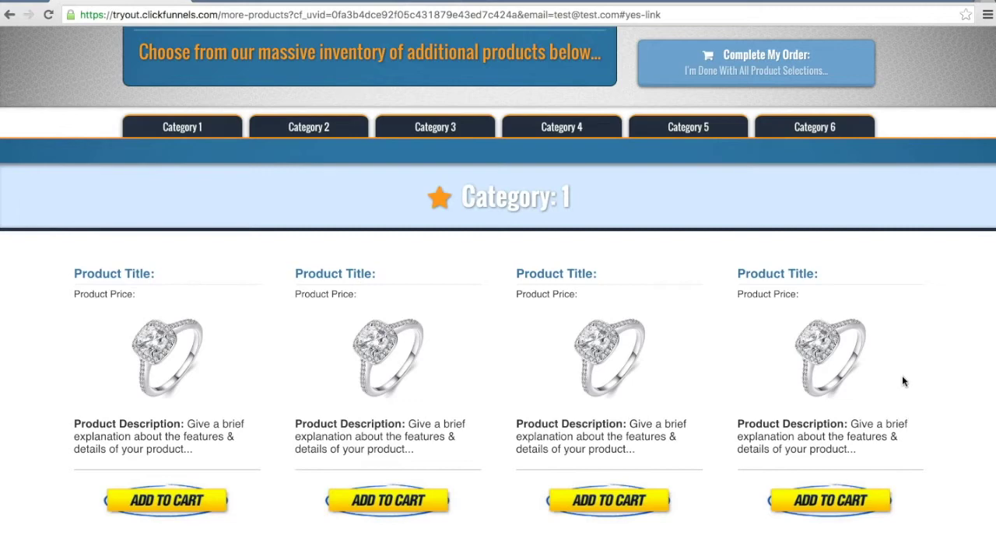
pyautogui.scroll(3, 913, 349)
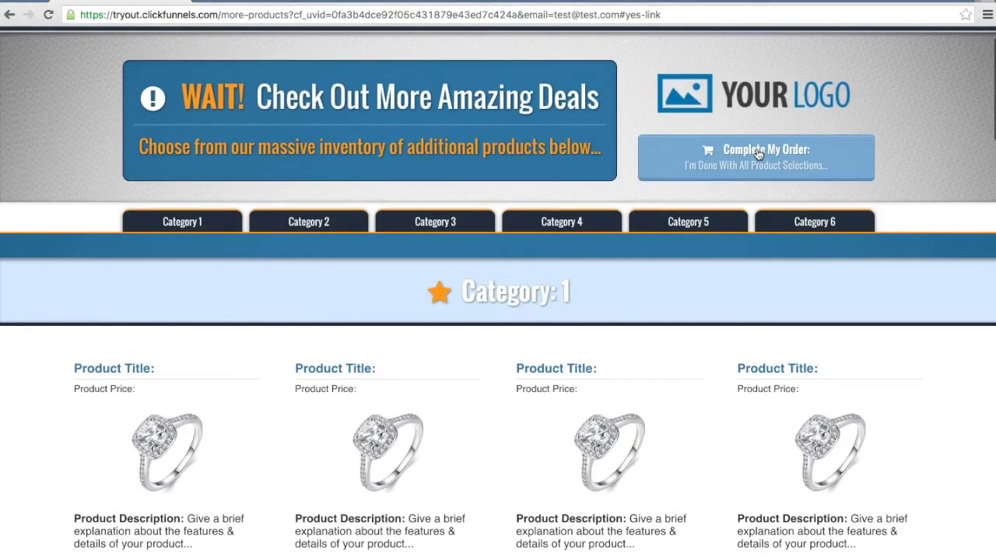
pyautogui.click(759, 154)
# Scroll the receipt and highlight the Test and Bump Product purchase dates (Fri, Jul 1 2016).
pyautogui.scroll(-3, 865, 375)
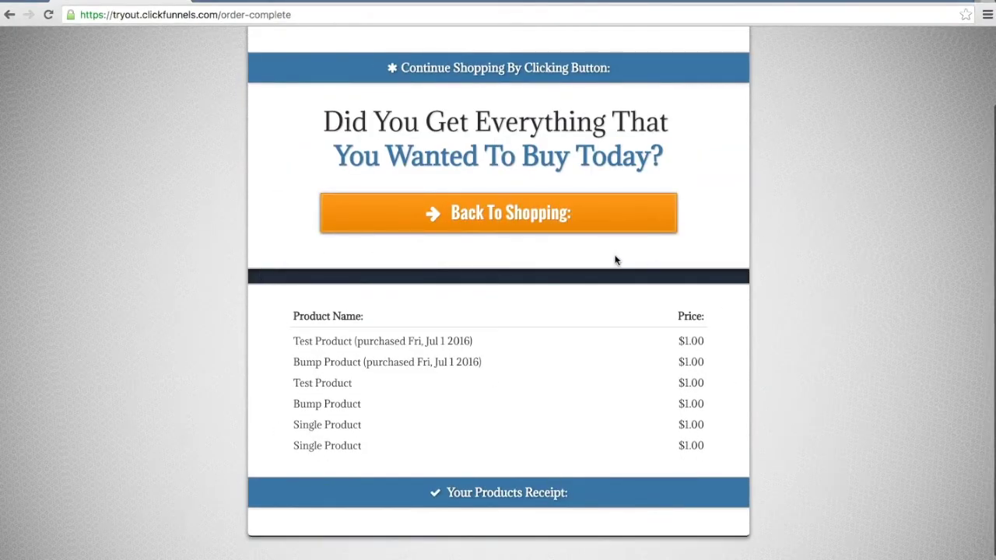
pyautogui.scroll(-1, 613, 265)
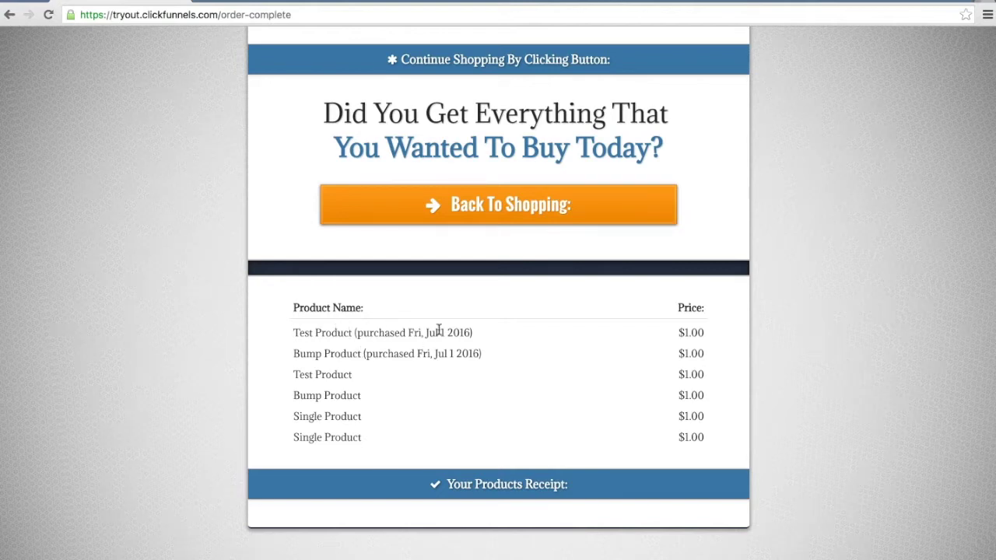
pyautogui.moveTo(397, 331); pyautogui.dragTo(472, 332)
pyautogui.moveTo(408, 353); pyautogui.dragTo(513, 353)
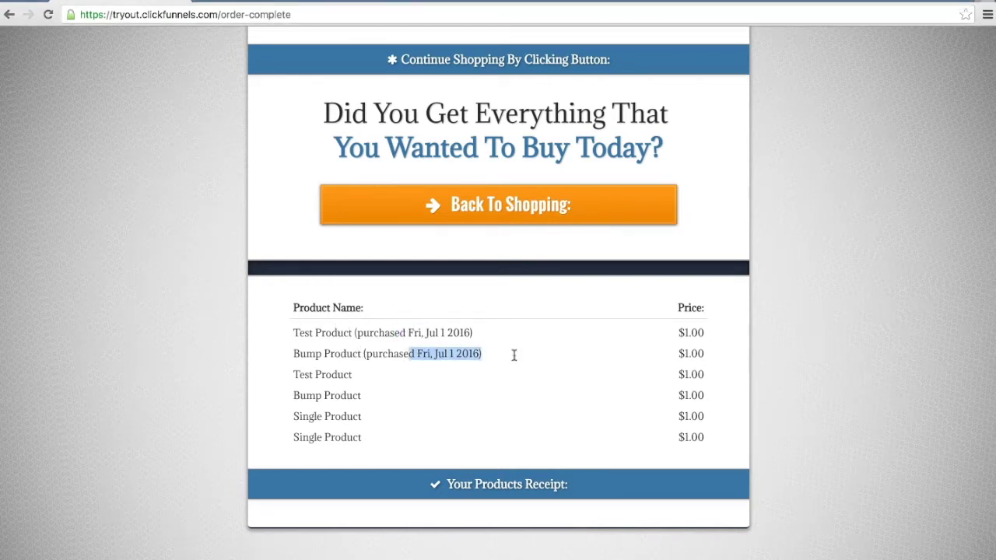
pyautogui.click(513, 354)
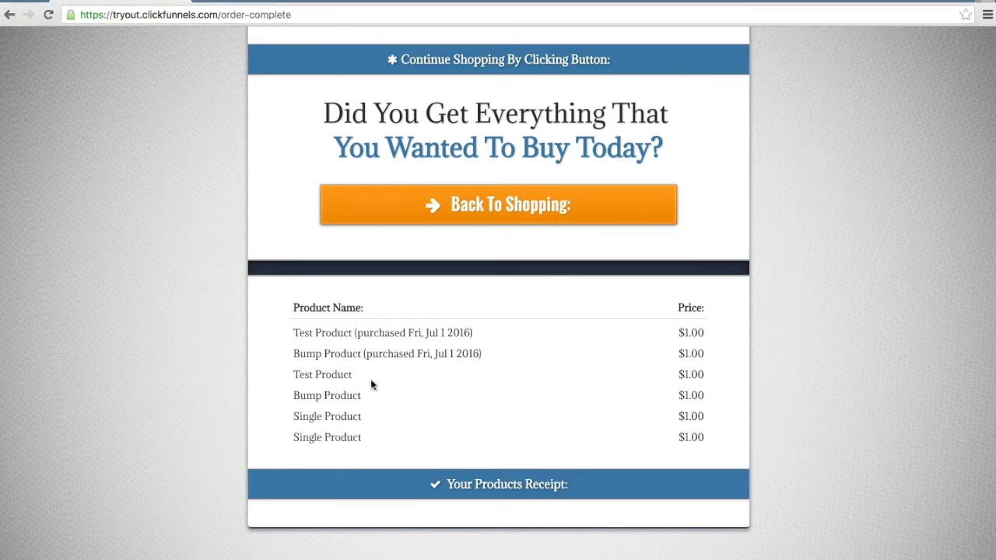
pyautogui.moveTo(336, 332); pyautogui.dragTo(412, 332)
pyautogui.click(476, 411)
# Highlight the Test Product, Bump Product and two Single Product receipt lines at $1.00.
pyautogui.moveTo(295, 374); pyautogui.dragTo(370, 372)
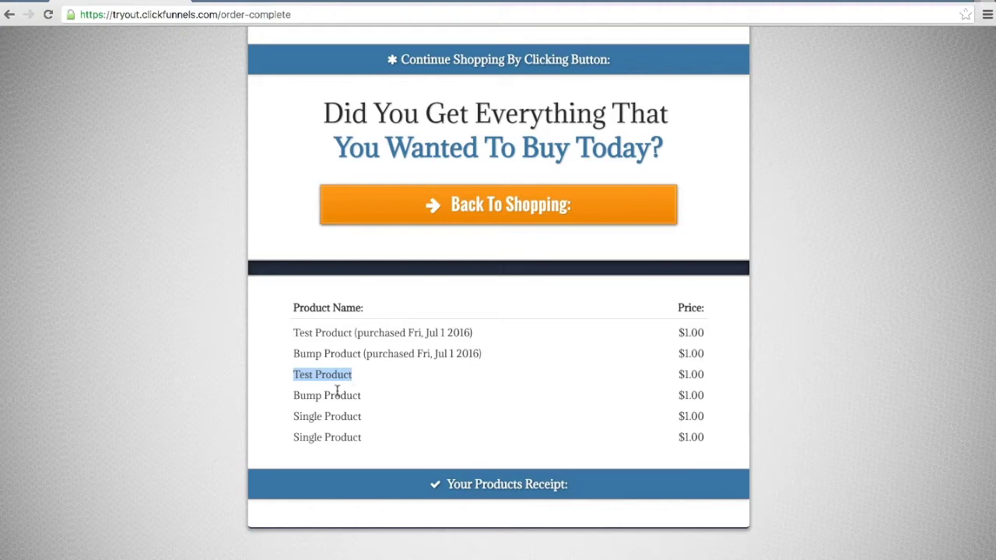
pyautogui.moveTo(300, 395); pyautogui.dragTo(362, 397)
pyautogui.moveTo(294, 416); pyautogui.dragTo(387, 417)
pyautogui.moveTo(298, 436); pyautogui.dragTo(383, 440)
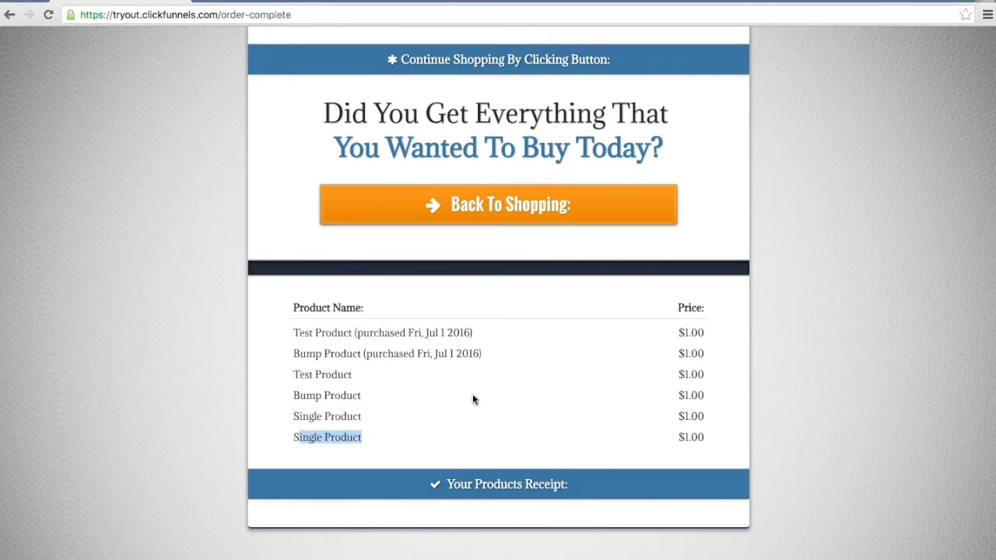
pyautogui.scroll(1, 504, 205)
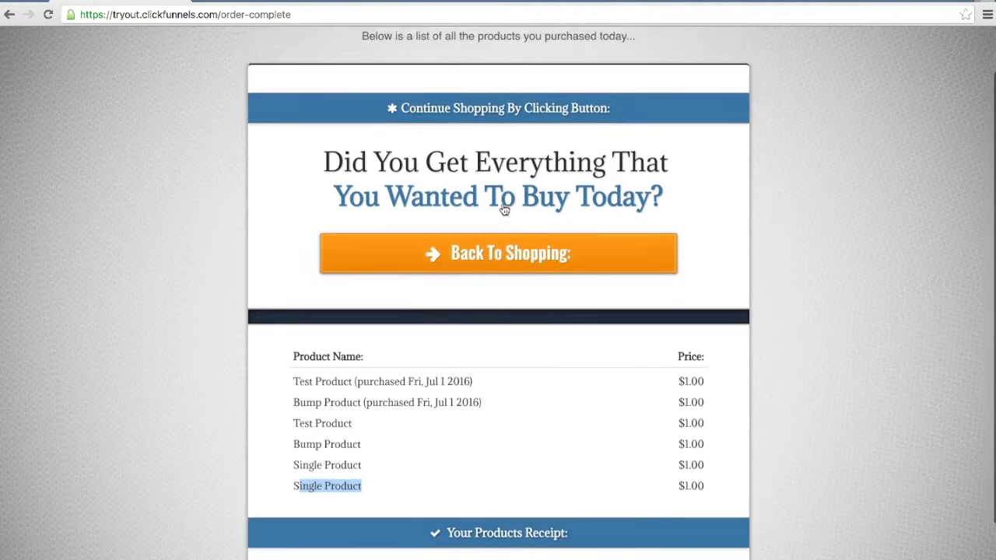
pyautogui.scroll(1, 504, 209)
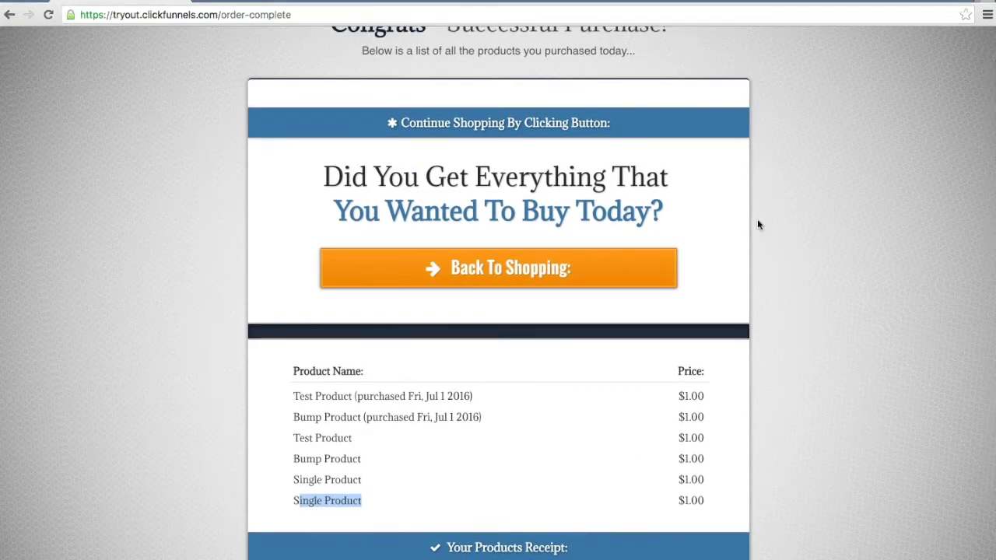
# Return to the upsell page and add the second Category 1 ring to the order.
pyautogui.scroll(-1, 502, 305)
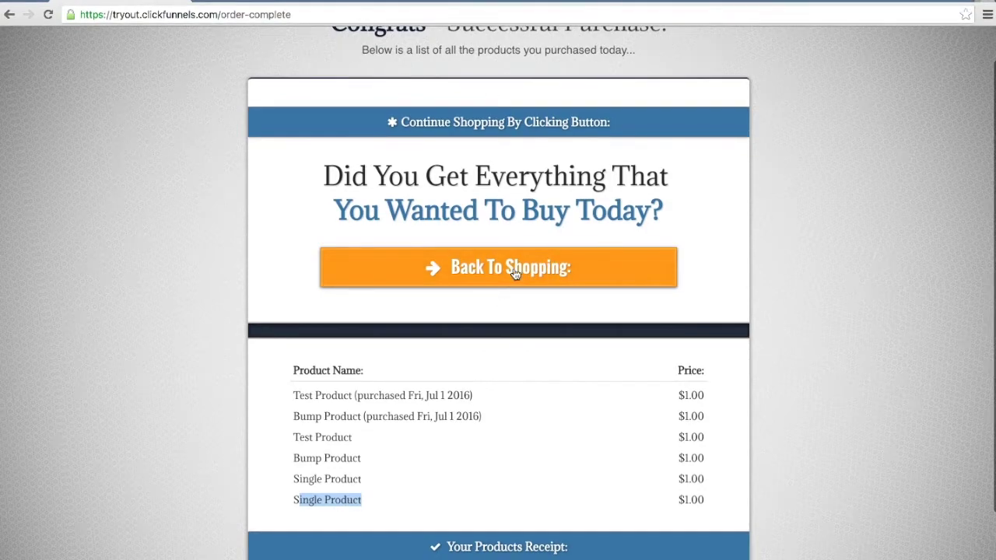
pyautogui.click(516, 267)
pyautogui.scroll(-1, 769, 287)
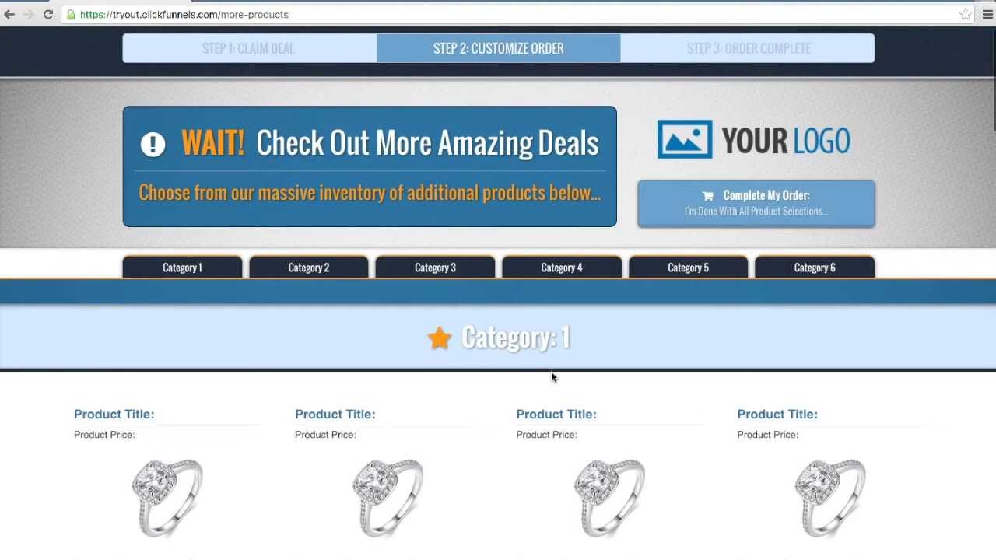
pyautogui.click(187, 269)
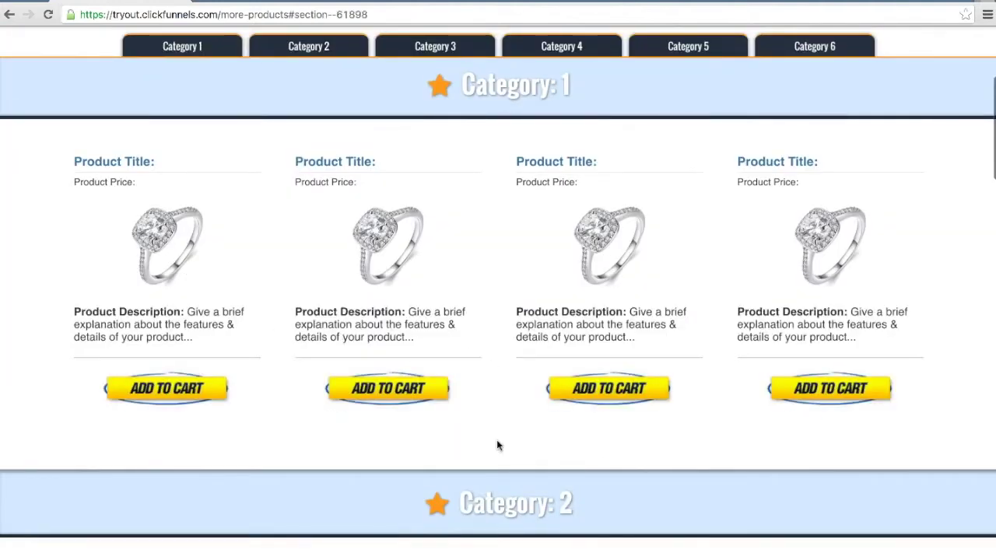
pyautogui.click(381, 395)
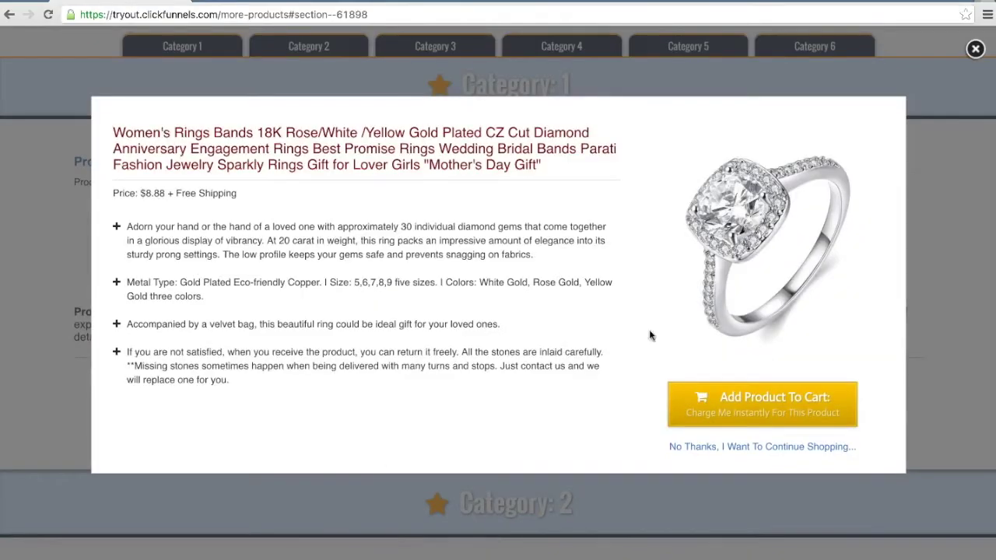
pyautogui.click(775, 406)
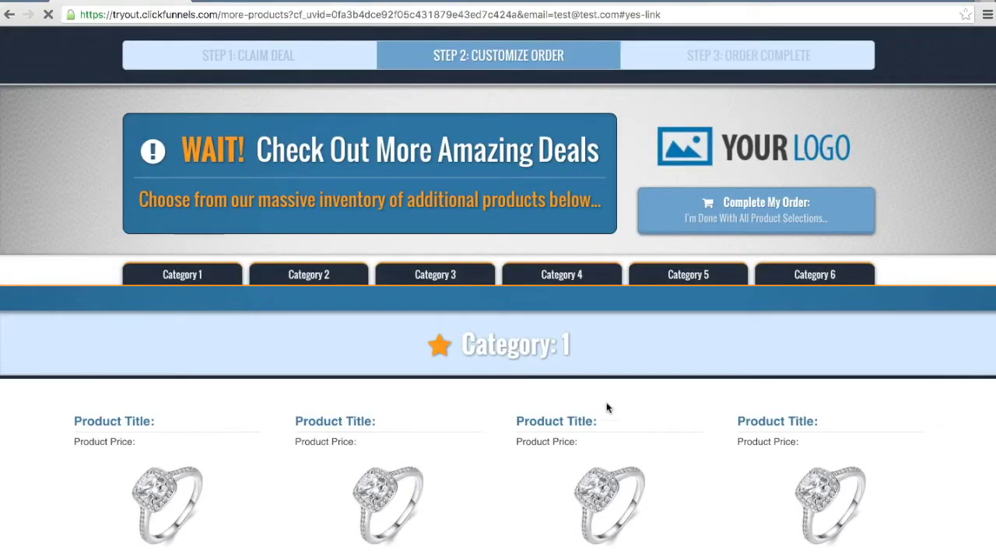
# Add a Category 3 ring and complete the order, now listing eight $1.00 products.
pyautogui.click(436, 276)
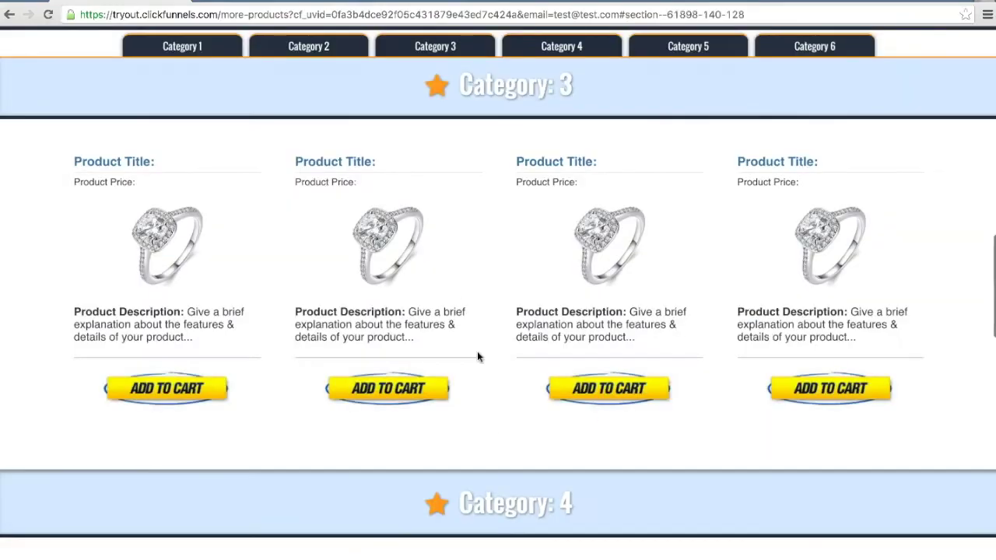
pyautogui.click(825, 388)
pyautogui.click(770, 400)
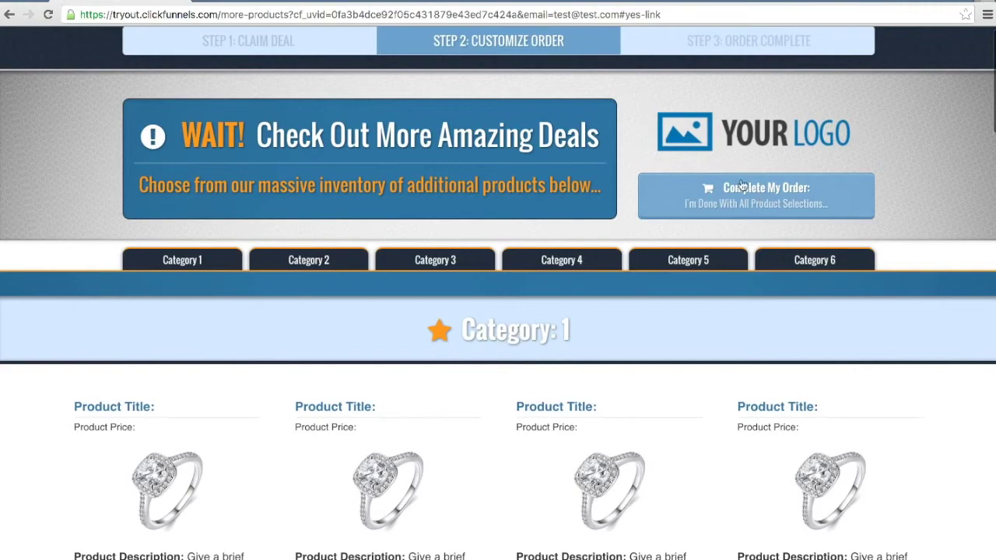
pyautogui.click(758, 184)
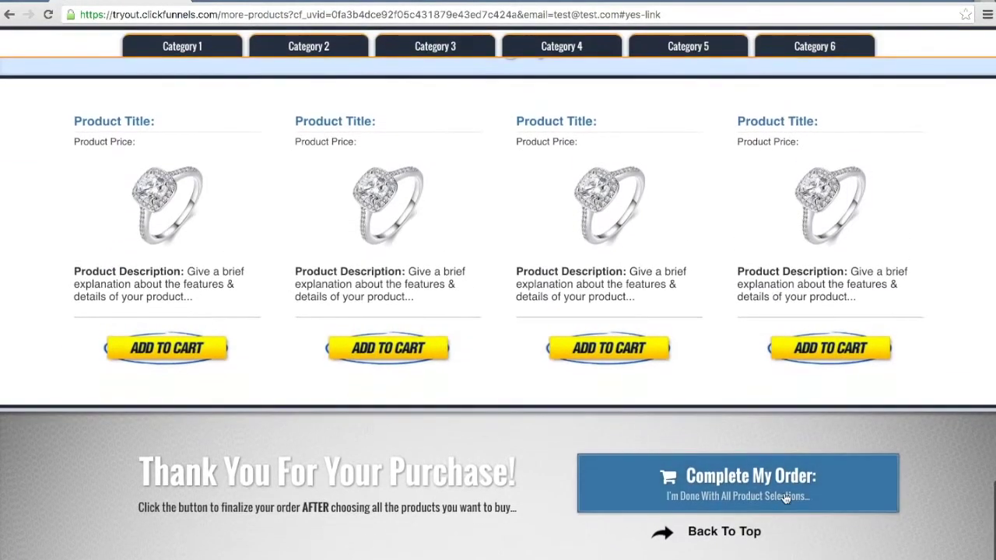
pyautogui.click(743, 479)
pyautogui.scroll(-3, 793, 467)
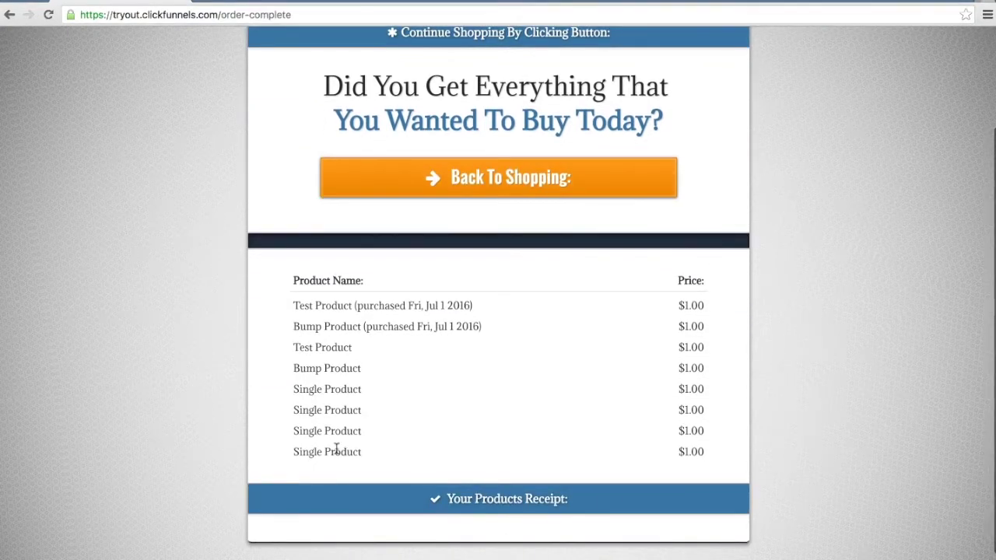
pyautogui.moveTo(294, 430); pyautogui.dragTo(360, 430)
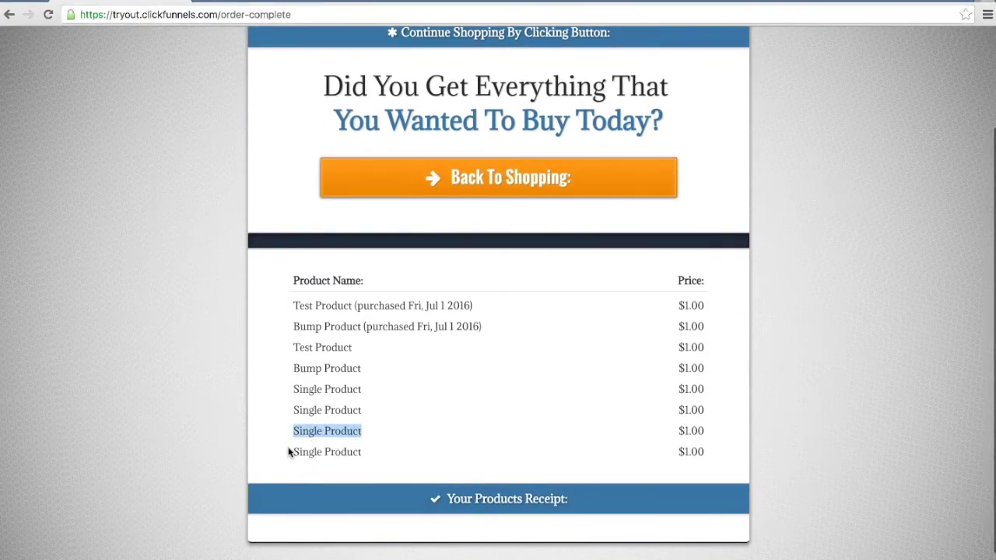
pyautogui.moveTo(294, 451); pyautogui.dragTo(359, 451)
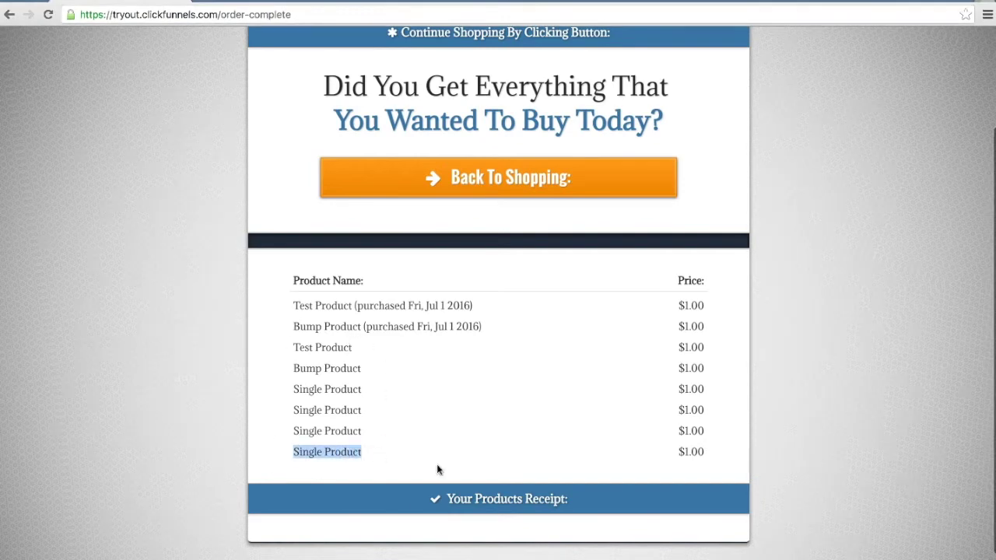
pyautogui.scroll(1, 548, 362)
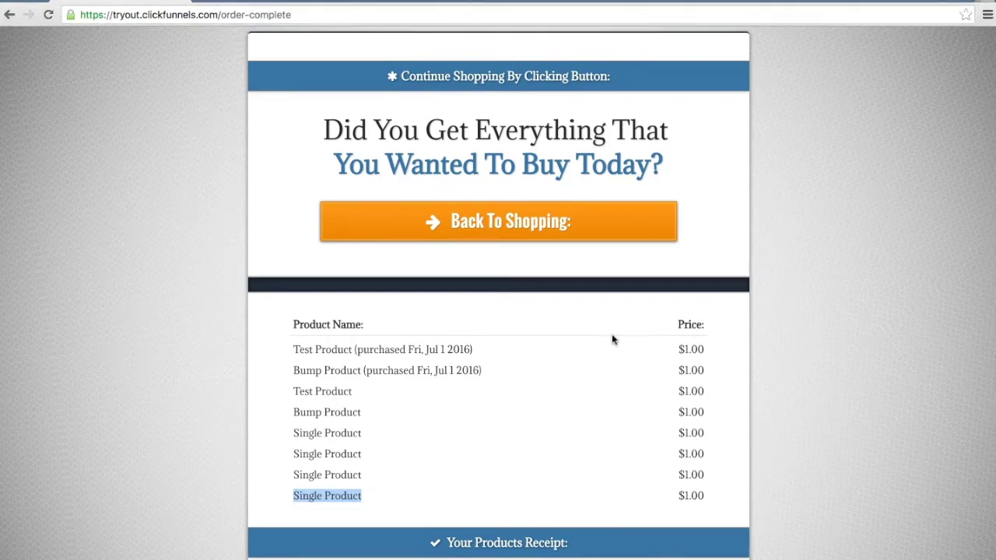
# Return to the upsell page and add the first Category 1 ring to the order.
pyautogui.click(480, 227)
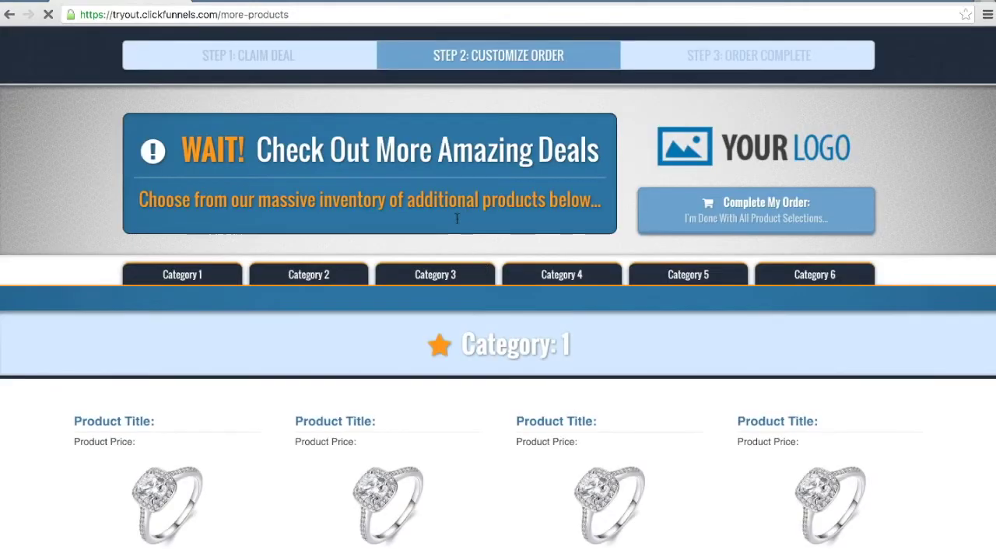
pyautogui.scroll(-3, 505, 340)
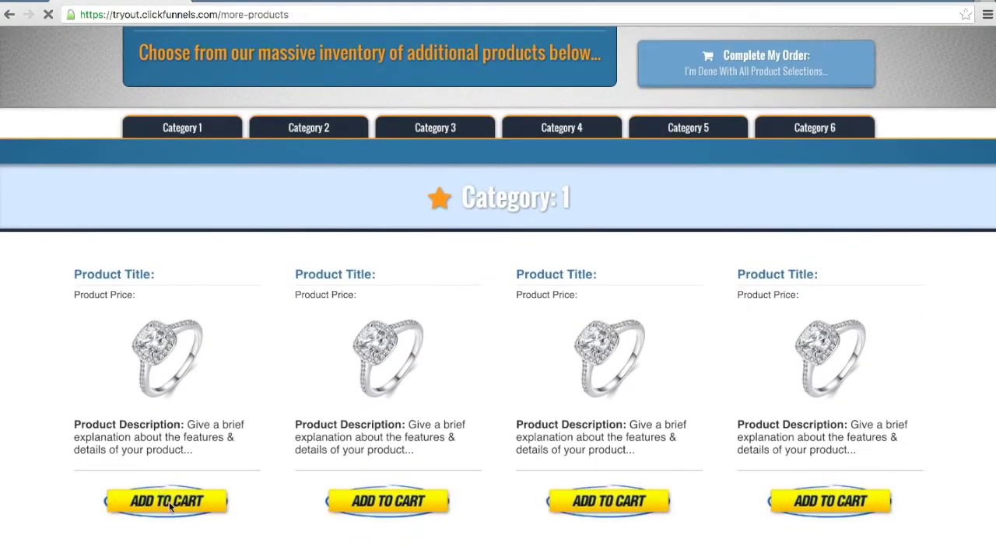
pyautogui.click(164, 504)
pyautogui.click(755, 416)
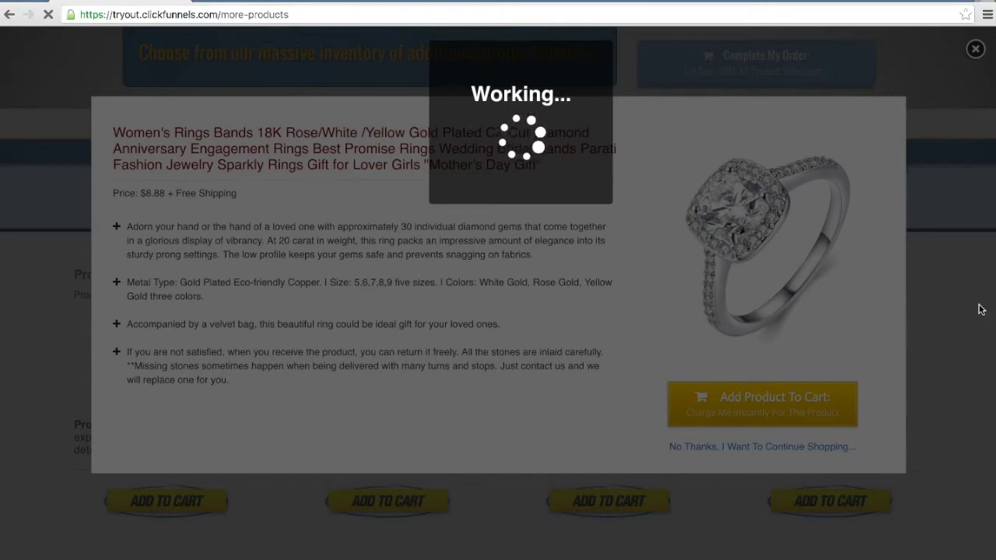
pyautogui.scroll(-1, 949, 359)
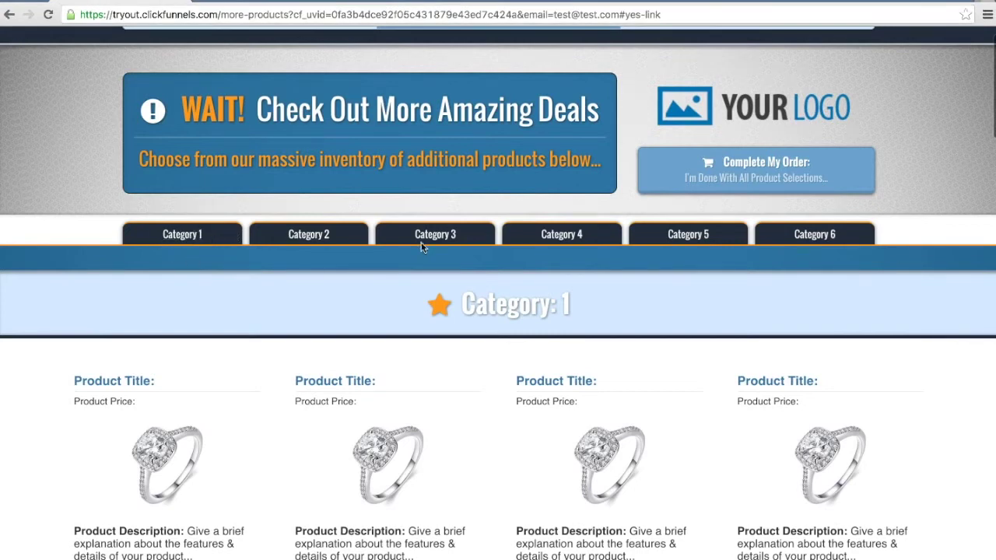
pyautogui.scroll(-3, 650, 395)
pyautogui.scroll(-2, 648, 385)
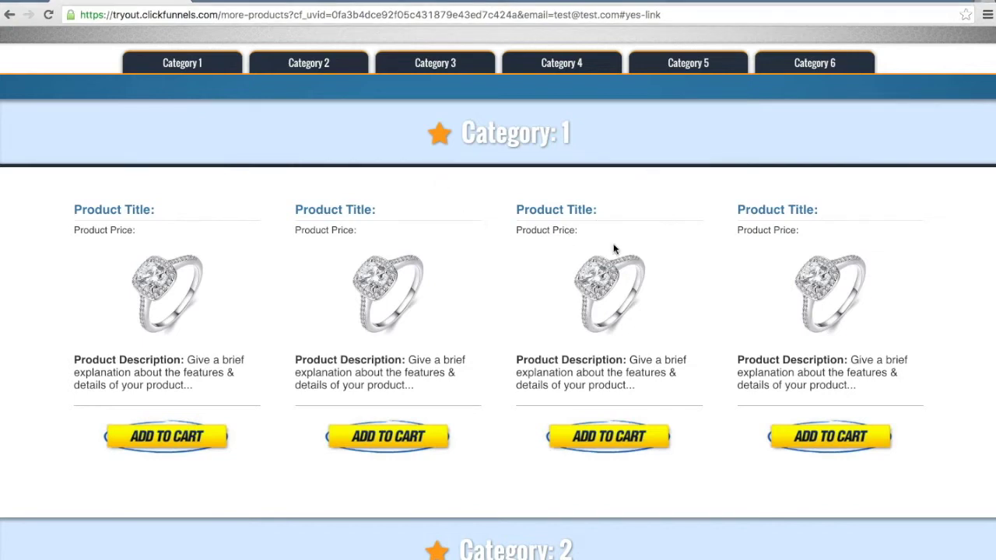
pyautogui.scroll(1, 614, 249)
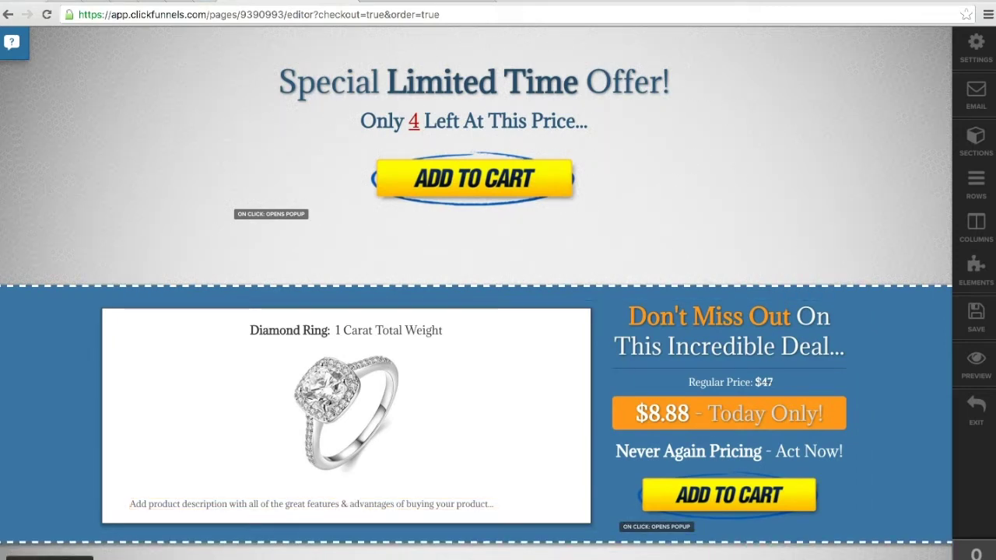
# Inspect the Order 2 Step popup settings, then exit the editor and confirm Leave without saving.
pyautogui.click(322, 220)
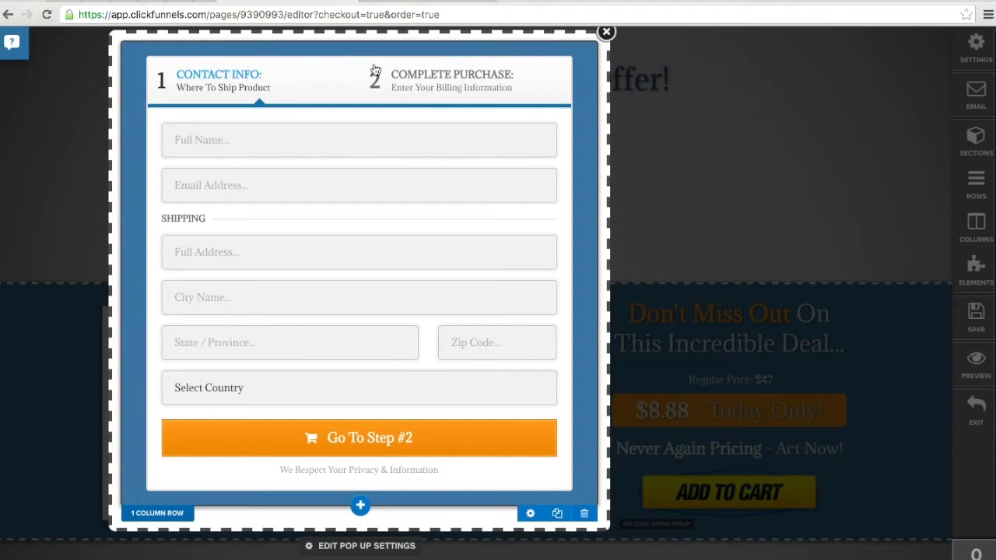
pyautogui.click(352, 115)
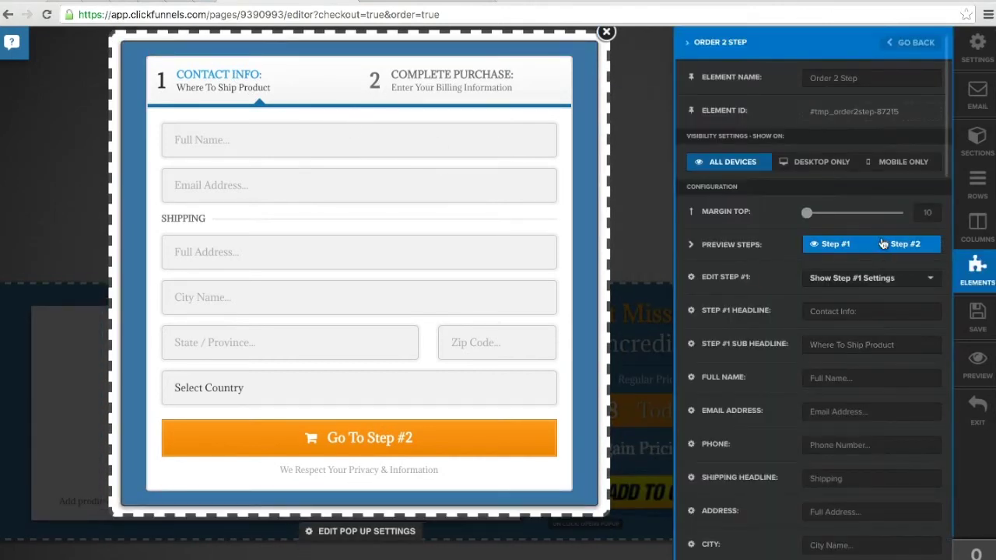
pyautogui.click(650, 254)
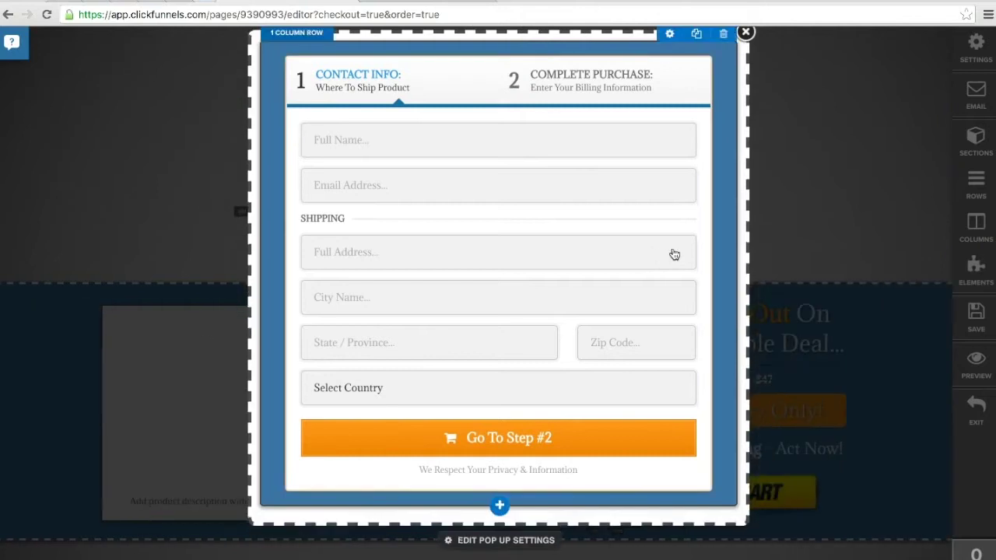
pyautogui.click(976, 410)
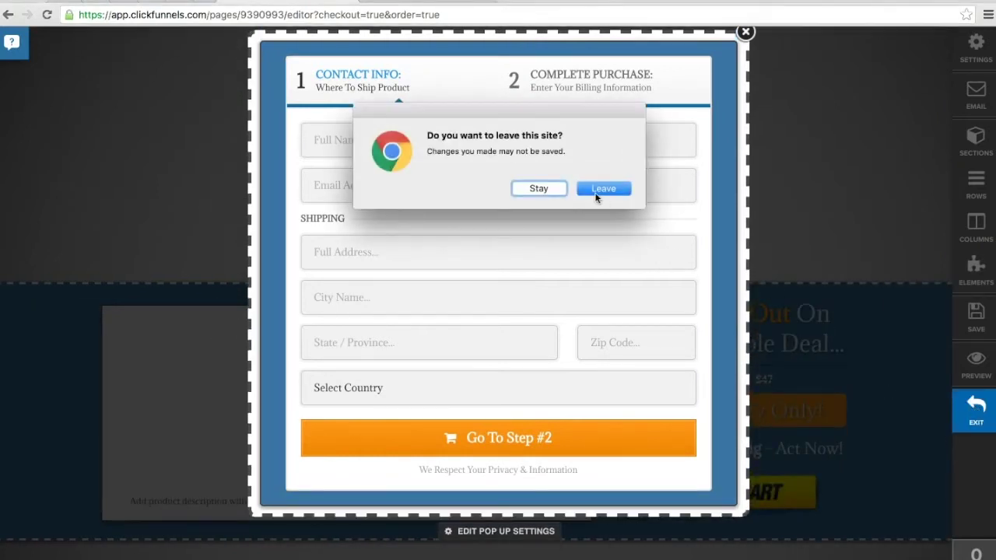
pyautogui.click(600, 189)
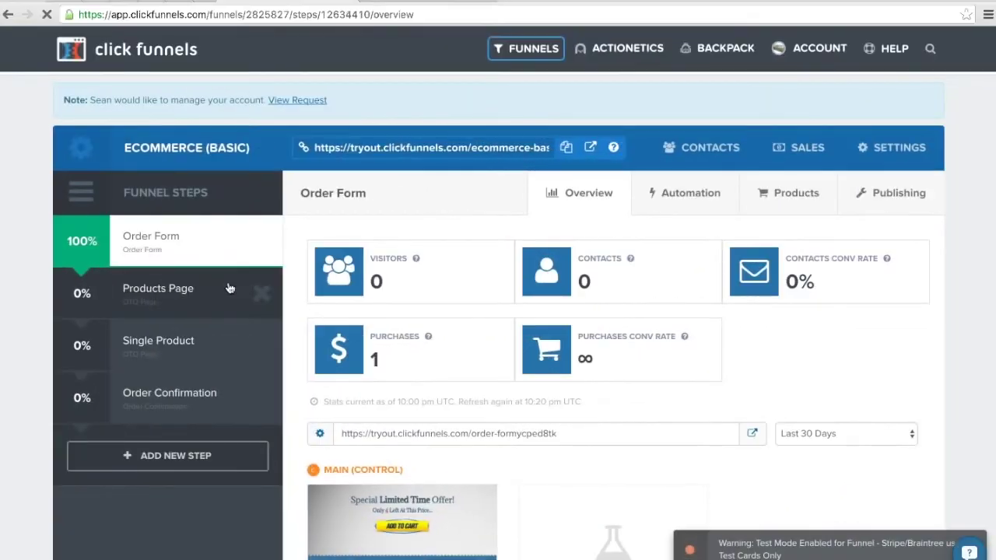
# Open the Products Page in the editor and scroll to Category 1's four ring product columns.
pyautogui.click(229, 289)
pyautogui.scroll(-3, 608, 345)
pyautogui.click(360, 497)
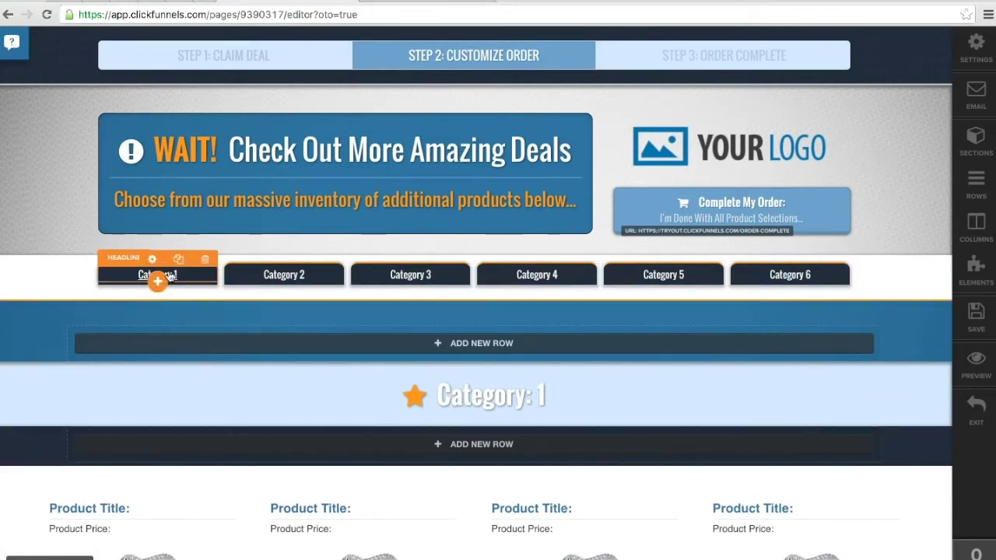
pyautogui.scroll(-3, 650, 486)
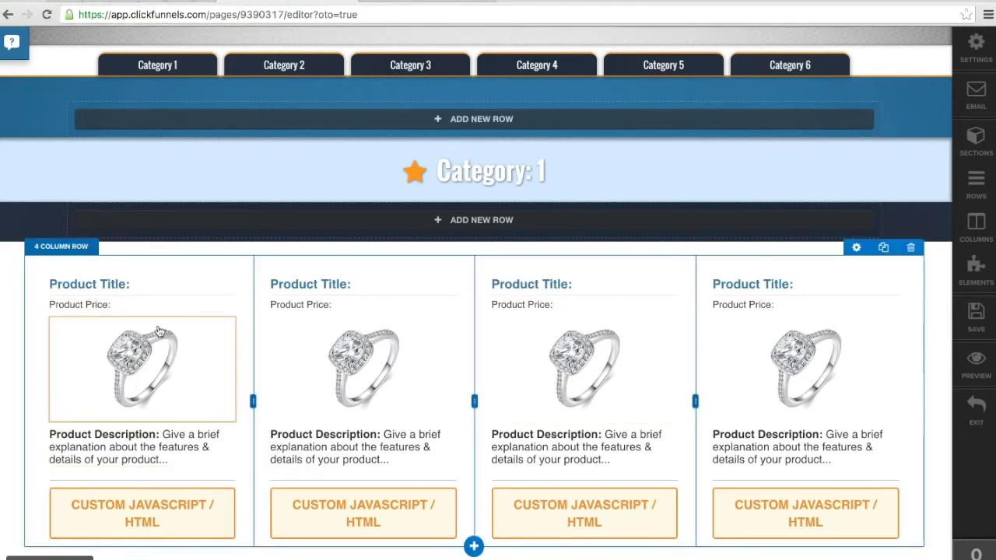
pyautogui.moveTo(158, 331)
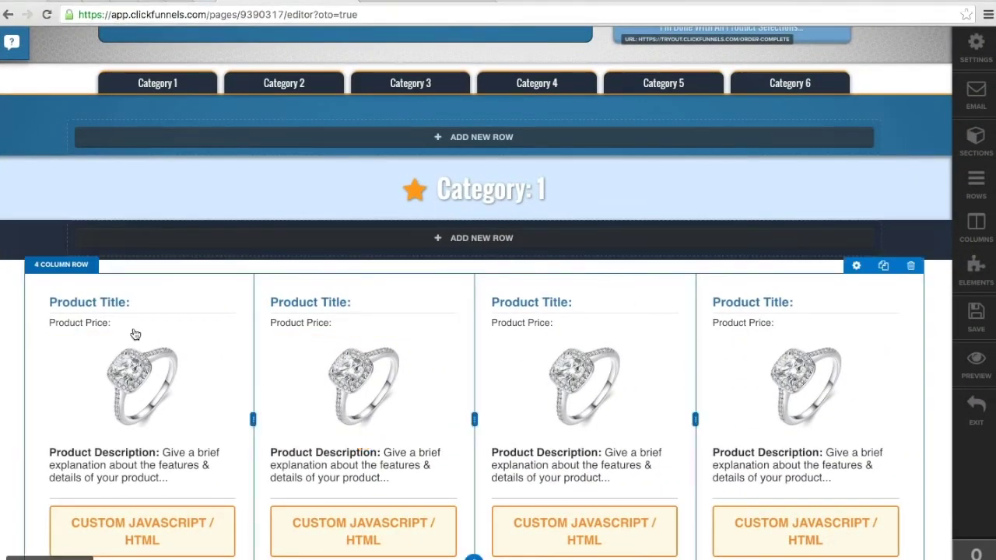
# Inspect the first product image's settings, including its height.
pyautogui.scroll(1, 133, 329)
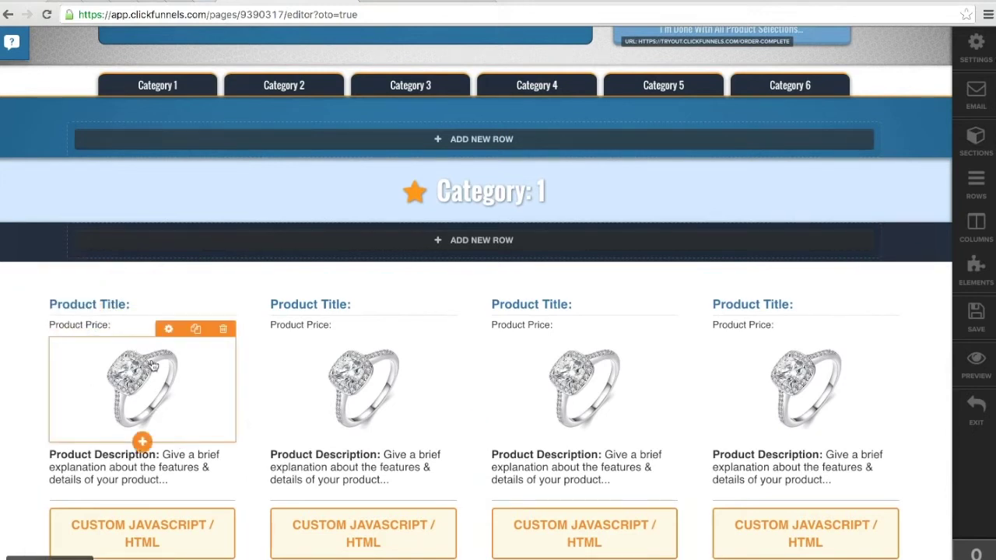
pyautogui.click(172, 387)
pyautogui.click(856, 311)
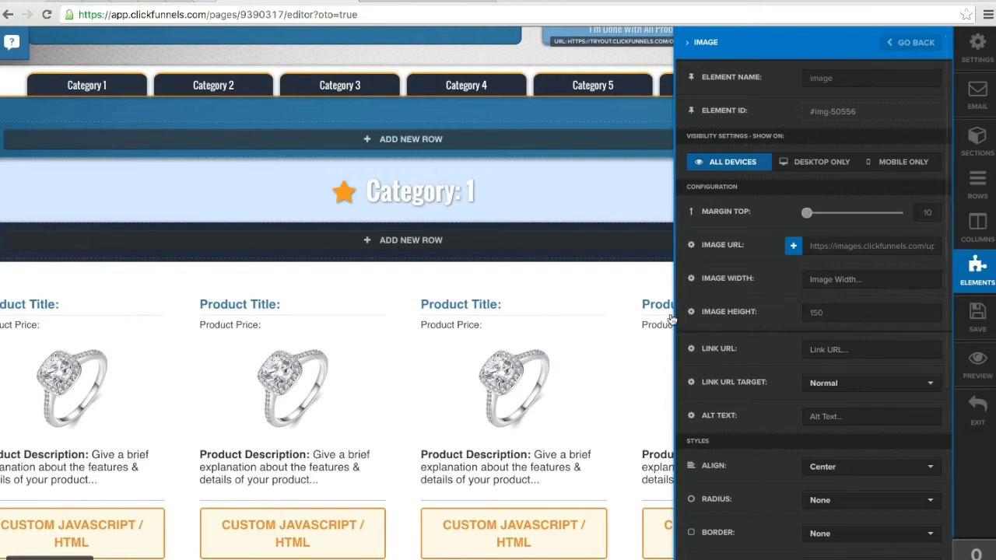
pyautogui.click(468, 389)
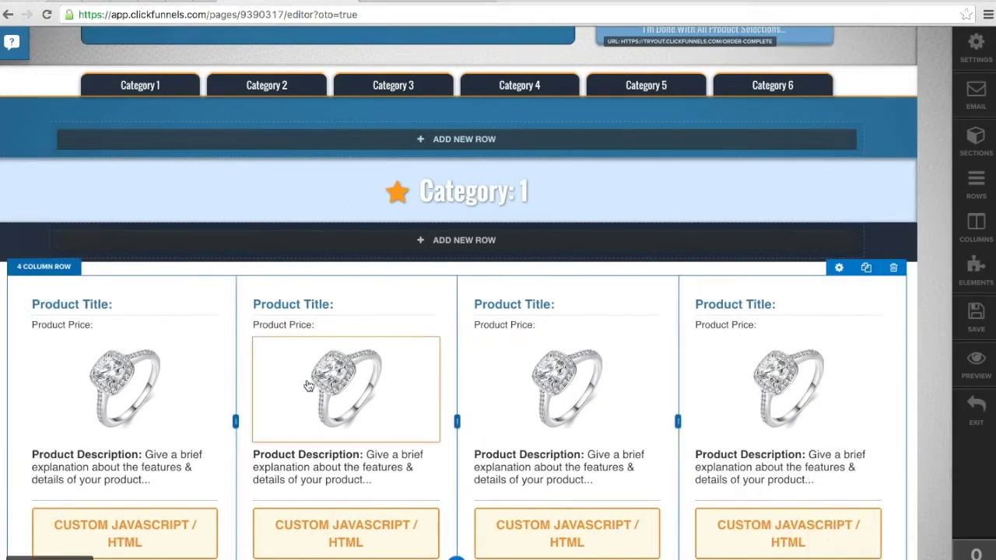
pyautogui.moveTo(399, 379)
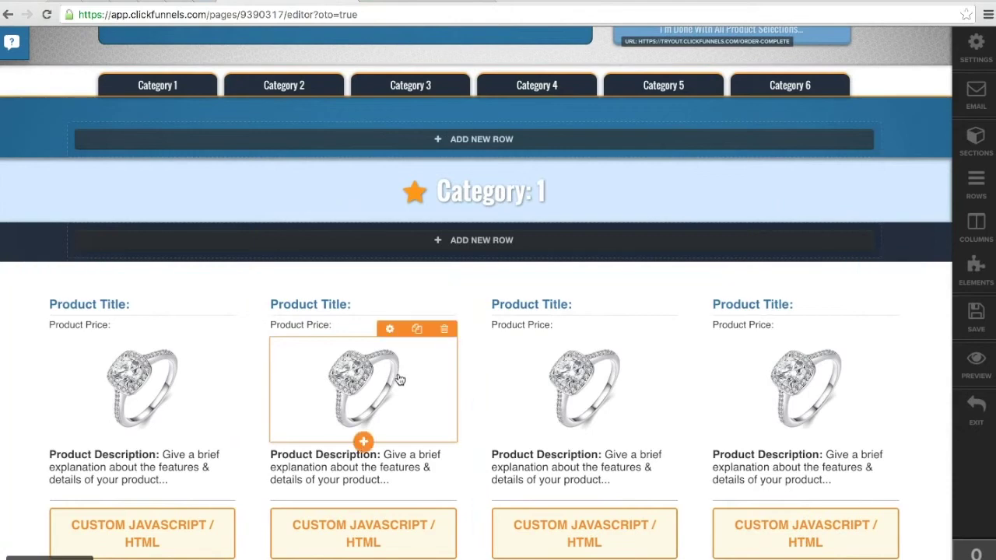
# Select the ClickPop code in the first product's custom HTML element, then save the Products Page.
pyautogui.scroll(-3, 391, 363)
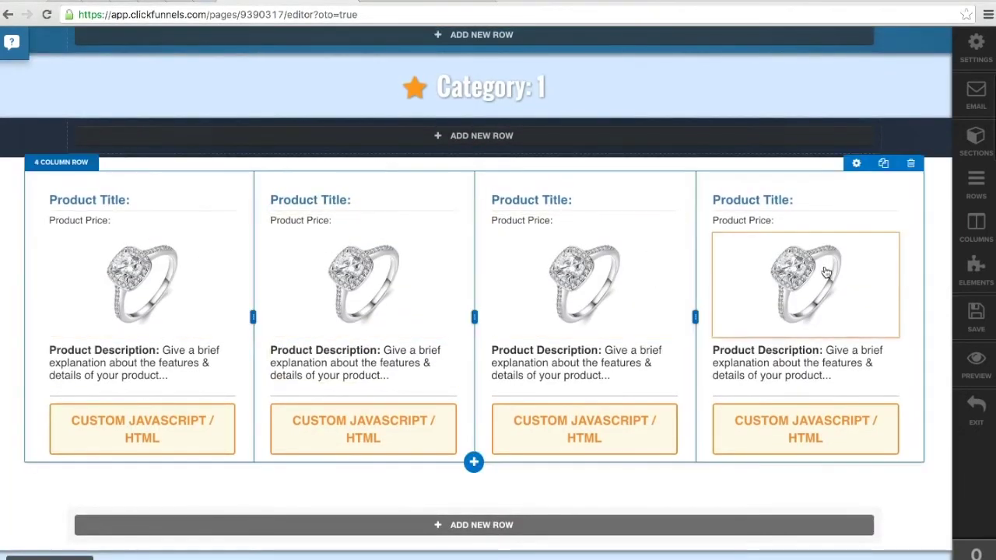
pyautogui.click(184, 428)
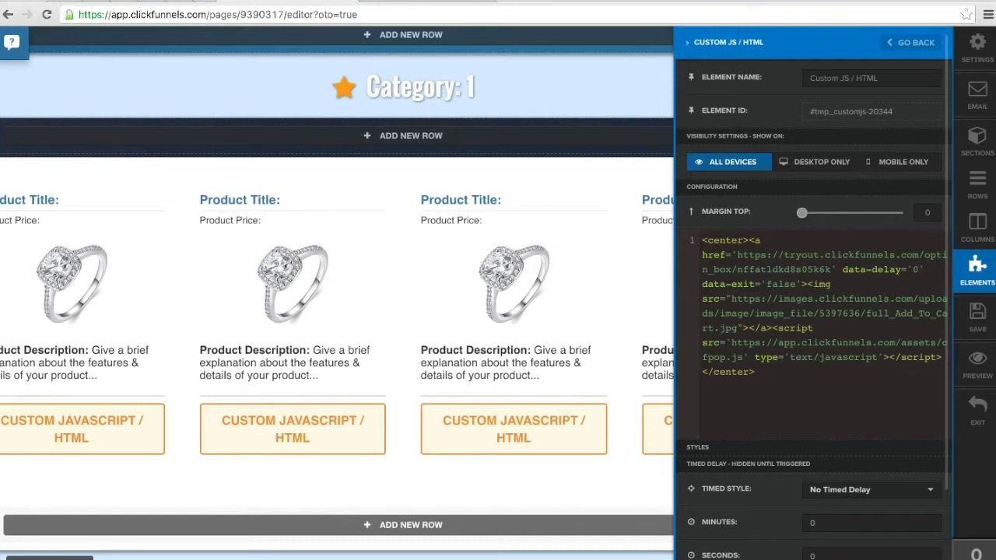
pyautogui.hotkey('ctrl', 'a')
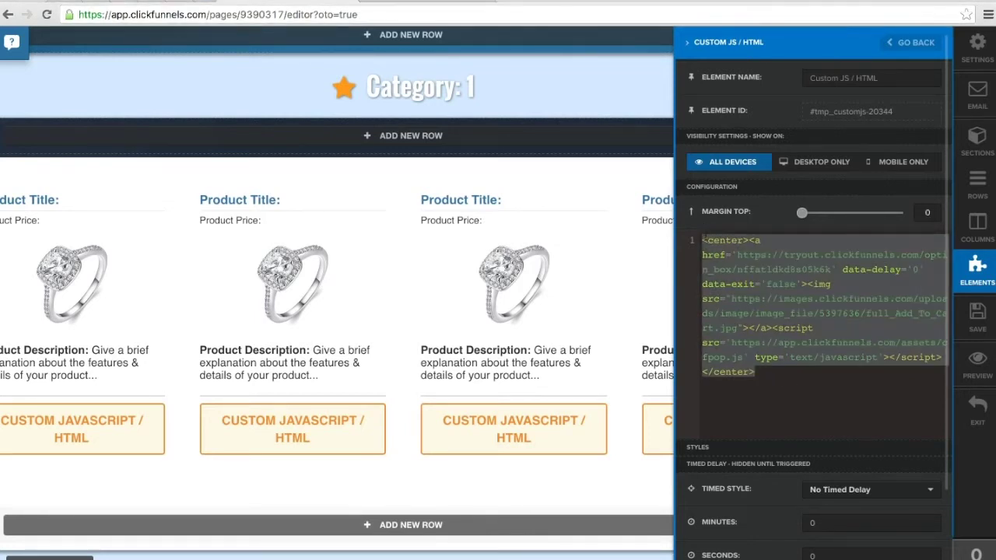
pyautogui.click(605, 280)
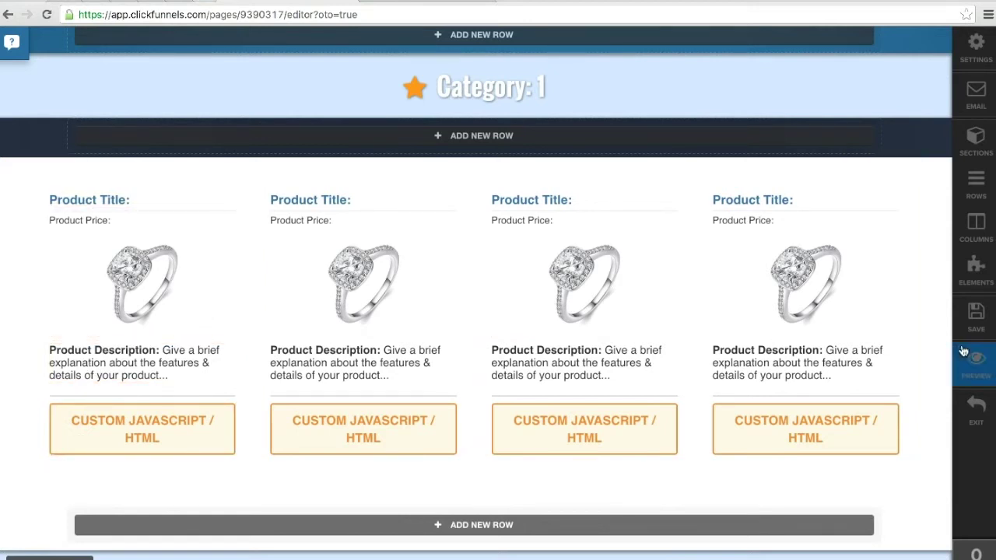
pyautogui.click(975, 317)
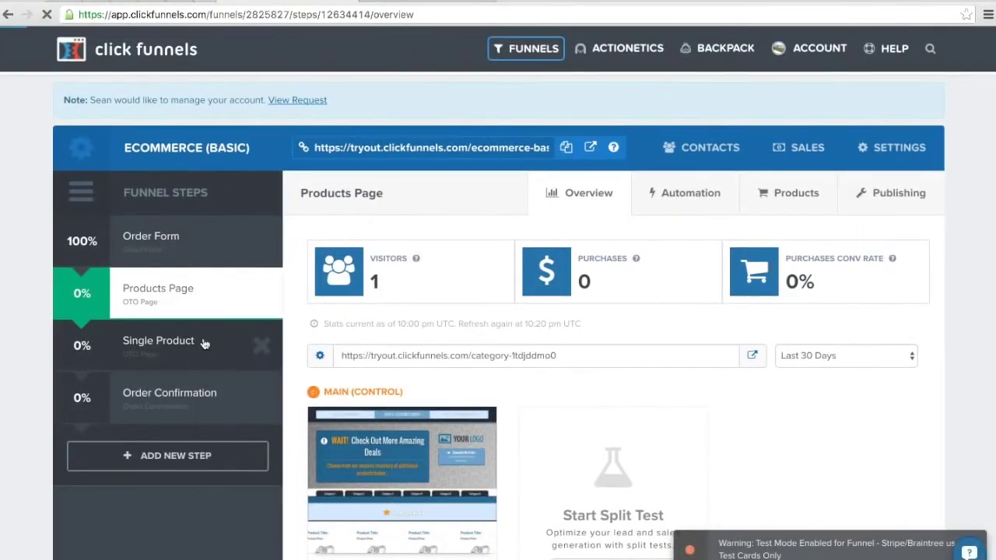
# Open the Single Product page in the editor and inspect its ring image and headline.
pyautogui.click(204, 344)
pyautogui.scroll(-3, 517, 400)
pyautogui.click(371, 464)
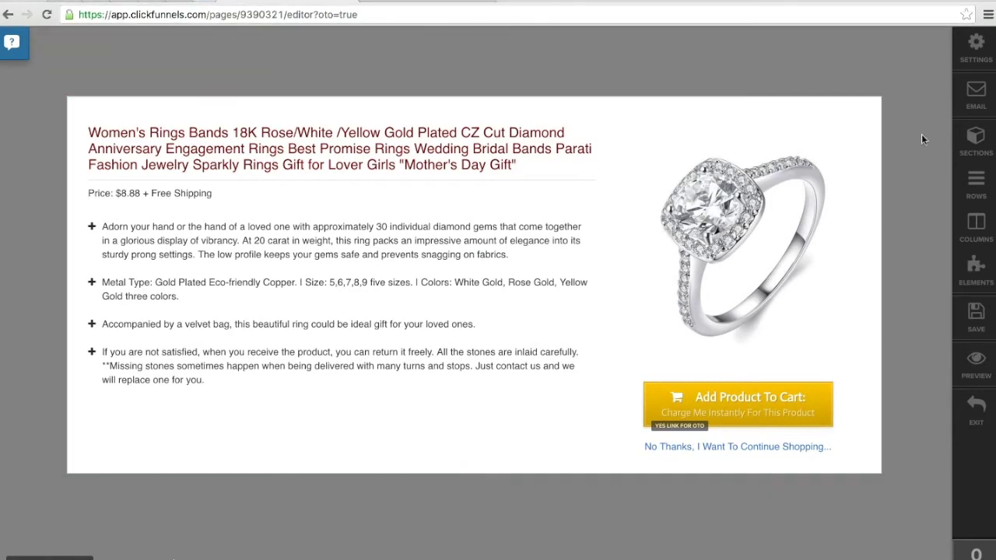
pyautogui.click(707, 222)
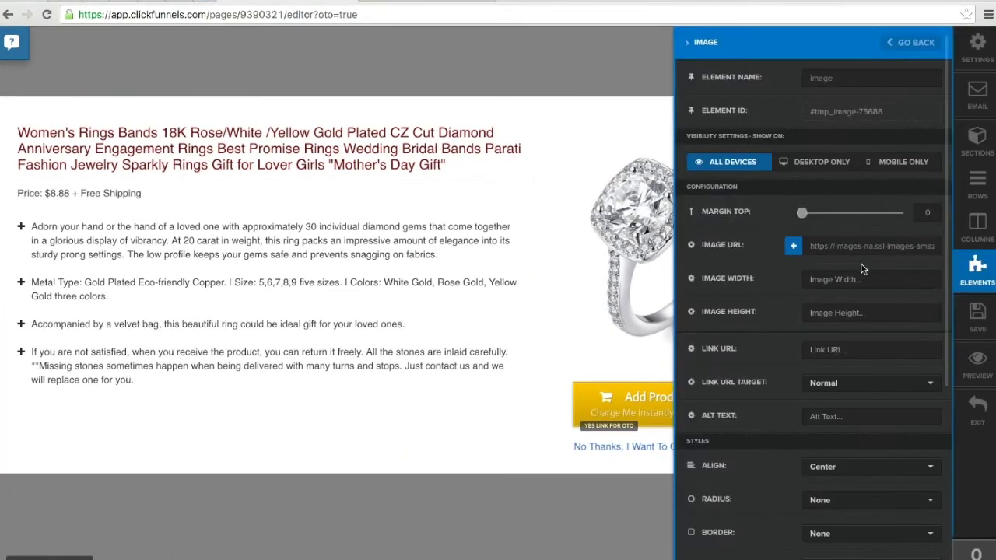
pyautogui.click(665, 255)
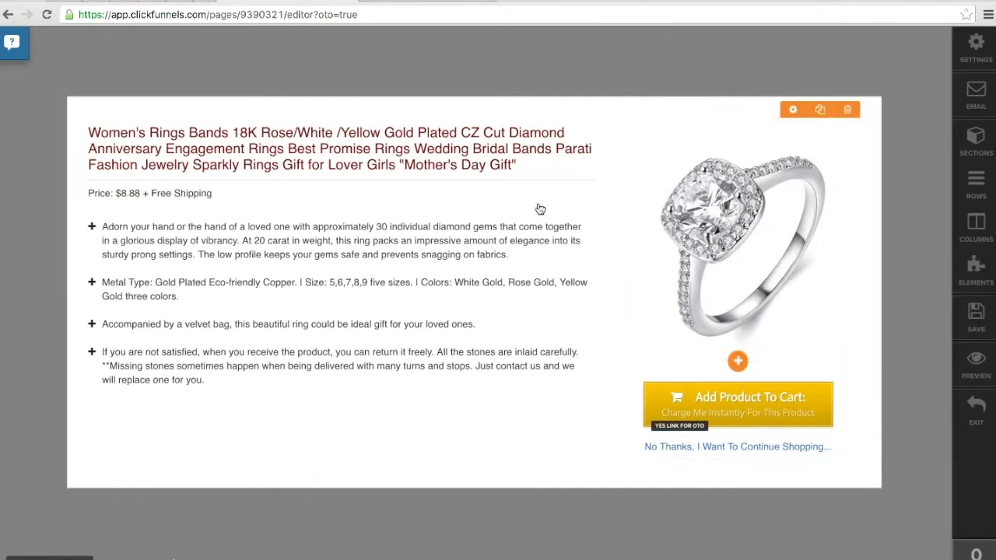
pyautogui.click(369, 136)
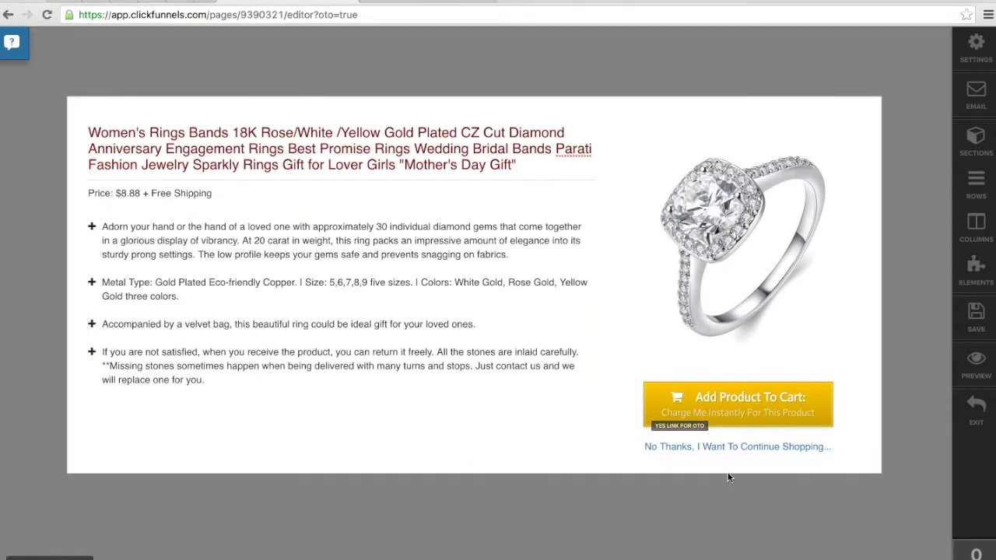
# Confirm the No Thanks link targets the more-products page, then leave the editor.
pyautogui.click(738, 449)
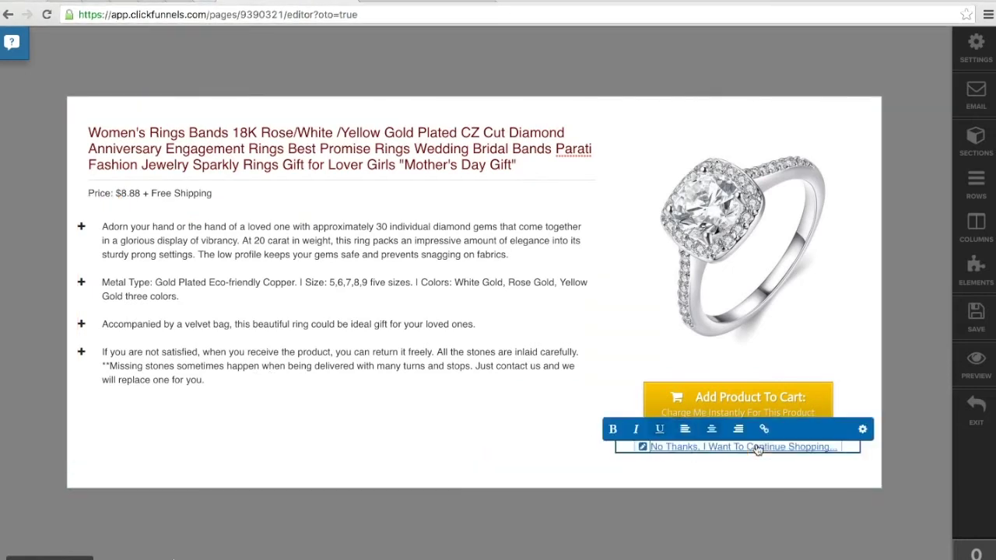
pyautogui.click(643, 450)
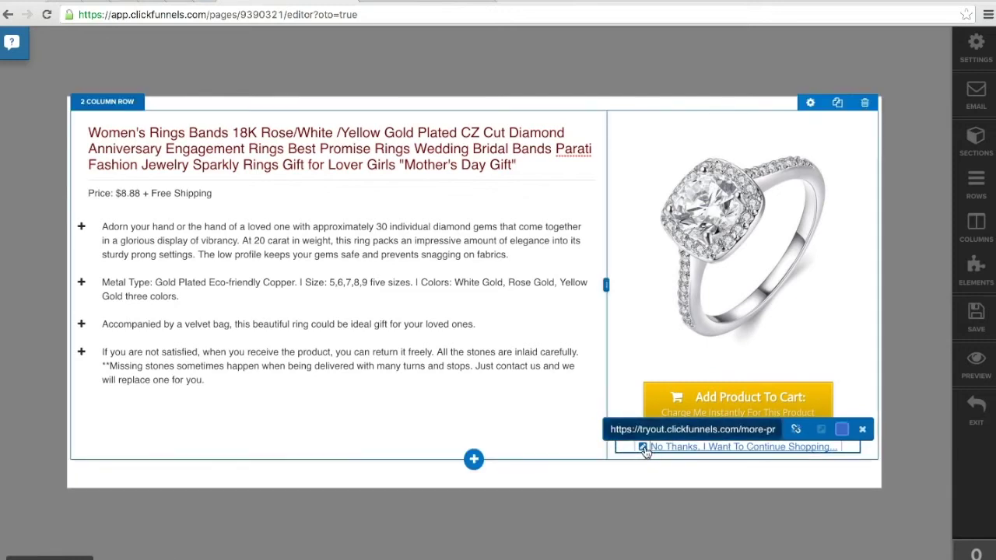
pyautogui.moveTo(614, 429); pyautogui.dragTo(819, 434)
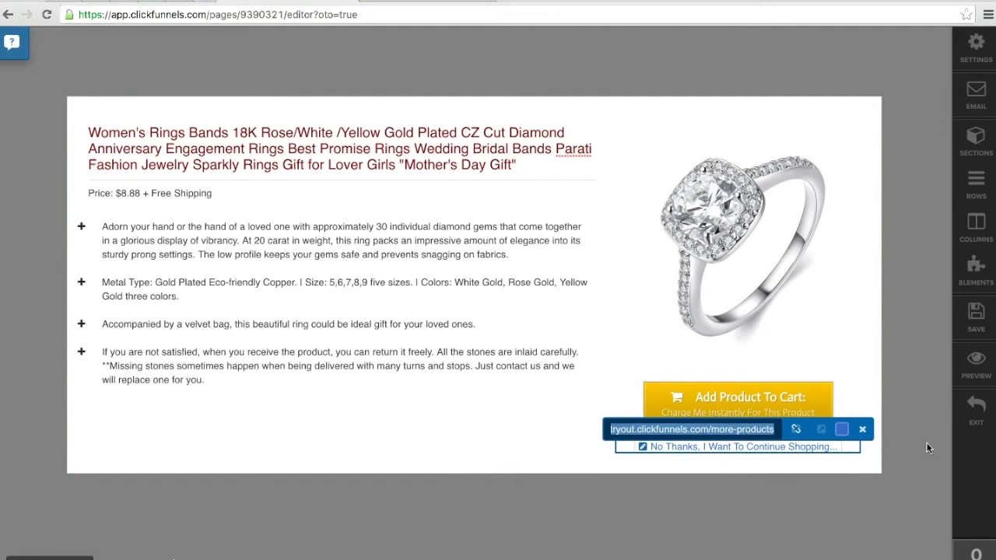
pyautogui.click(976, 408)
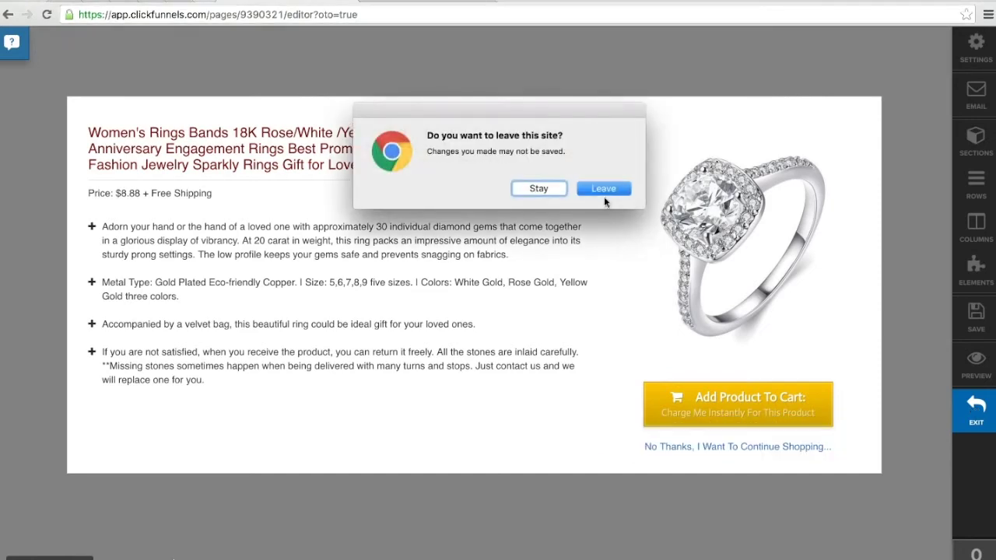
pyautogui.click(603, 193)
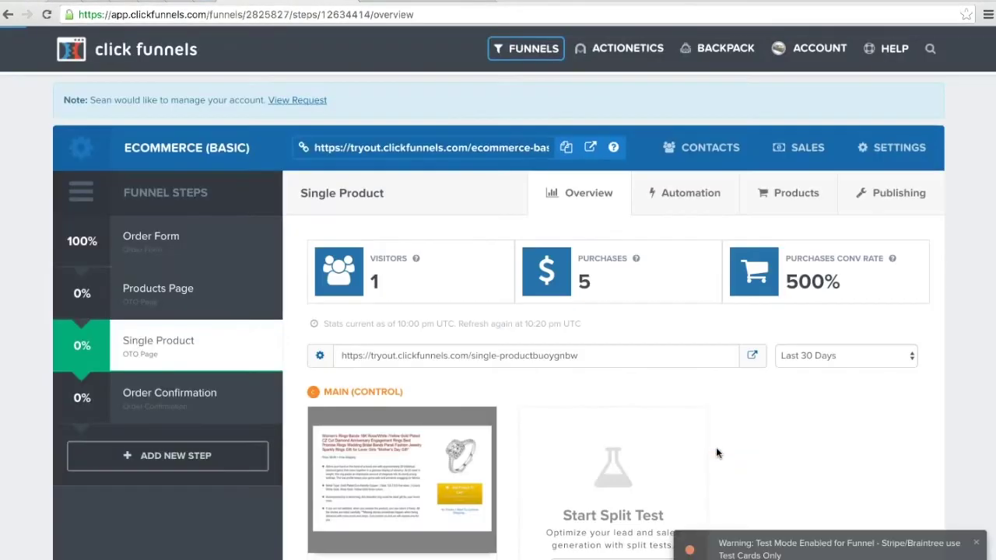
# View the live Products Page in a new tab, then return to the Single Product overview.
pyautogui.click(185, 289)
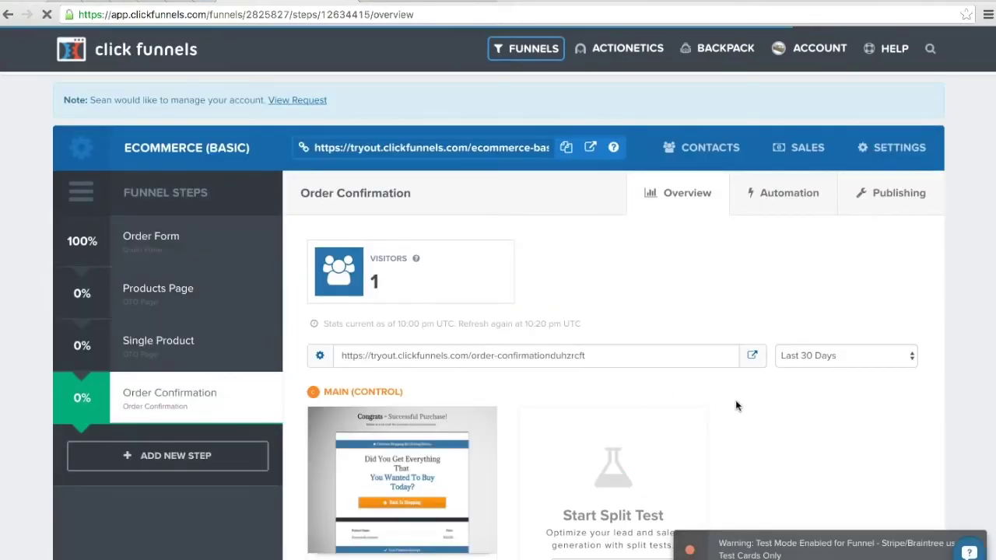
pyautogui.click(754, 355)
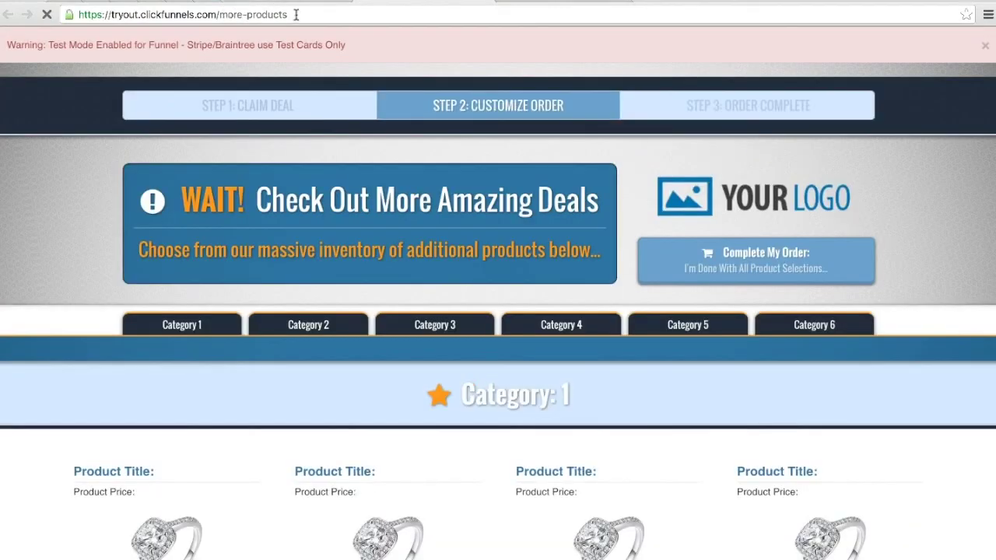
pyautogui.moveTo(296, 14); pyautogui.dragTo(80, 14)
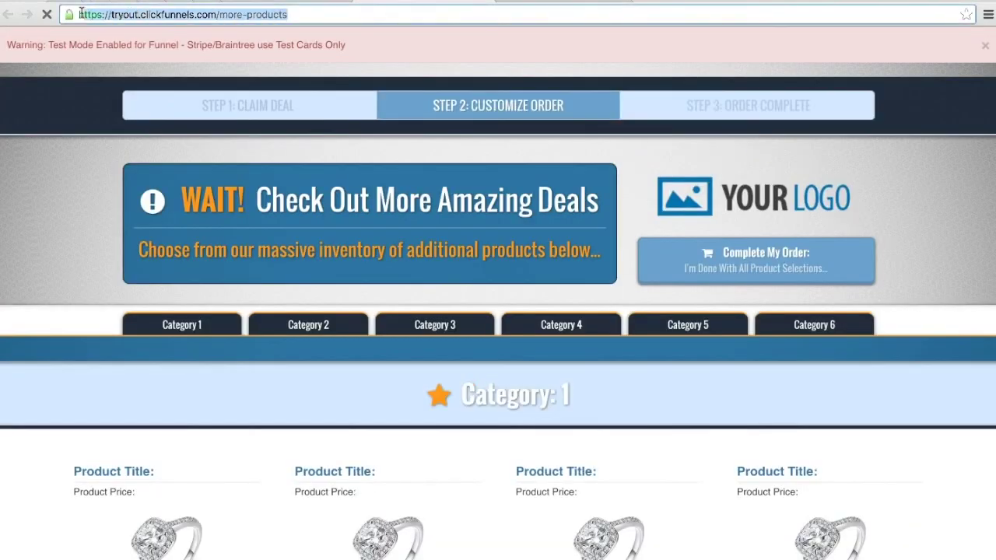
pyautogui.click(292, 0)
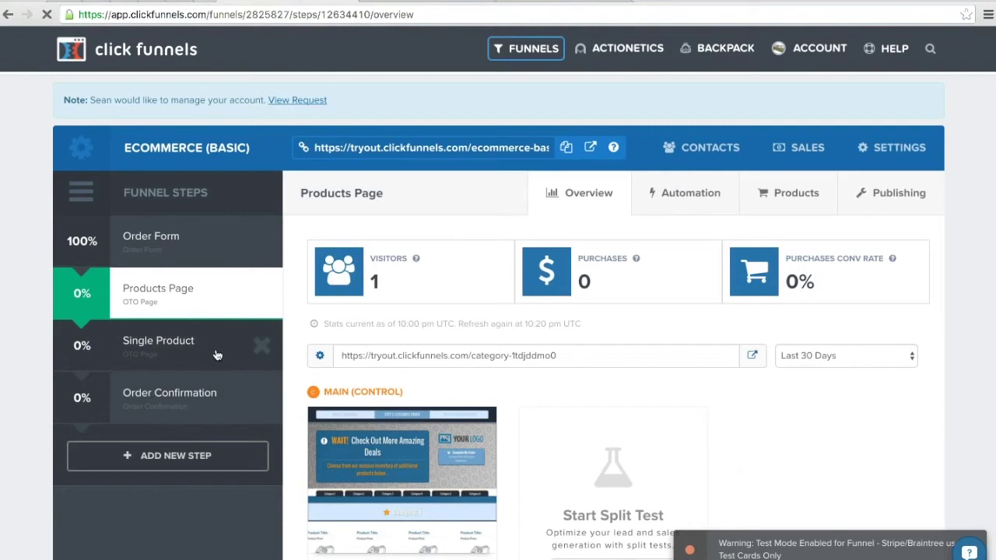
pyautogui.click(217, 354)
pyautogui.scroll(-2, 372, 458)
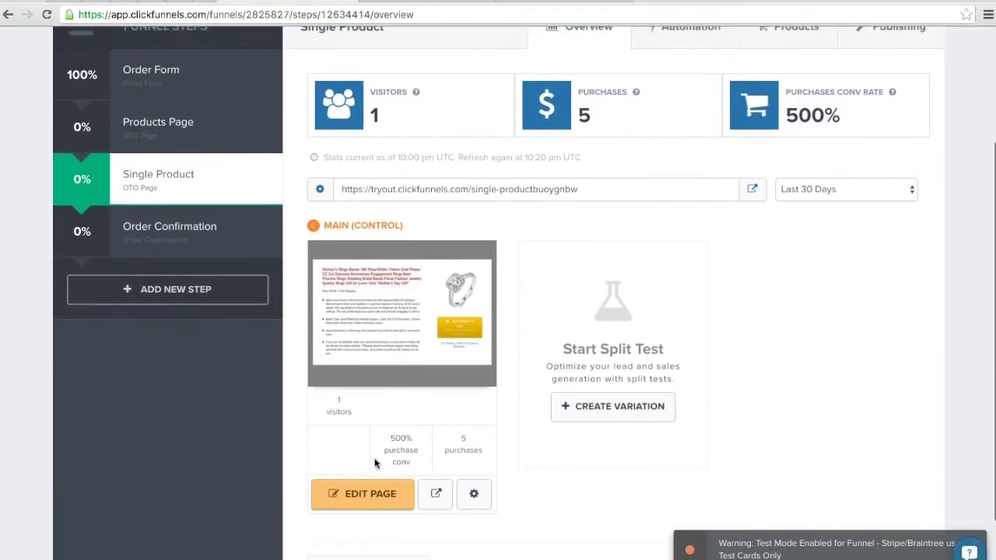
# Reopen the Single Product editor, select the No Thanks link address, then dismiss its URL toolbar.
pyautogui.click(359, 494)
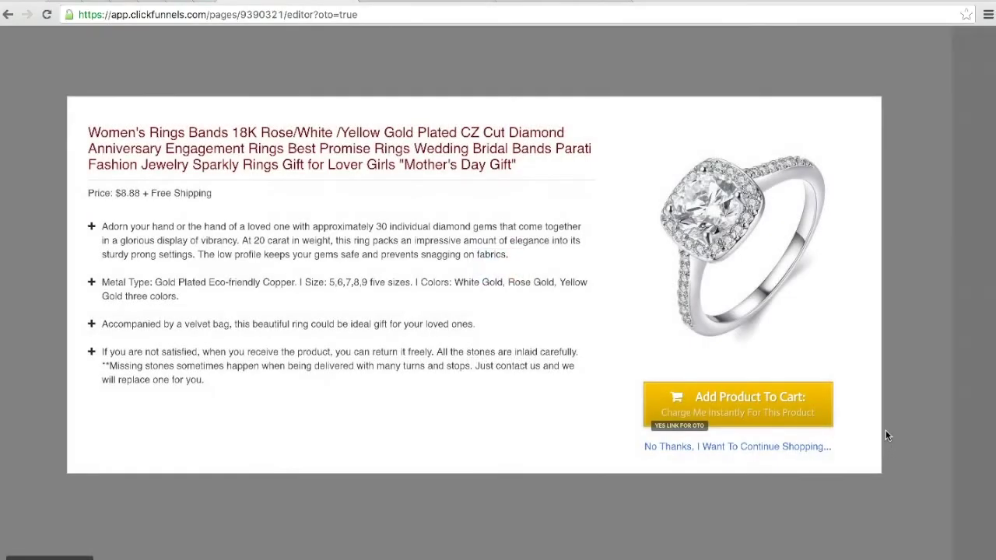
pyautogui.click(744, 449)
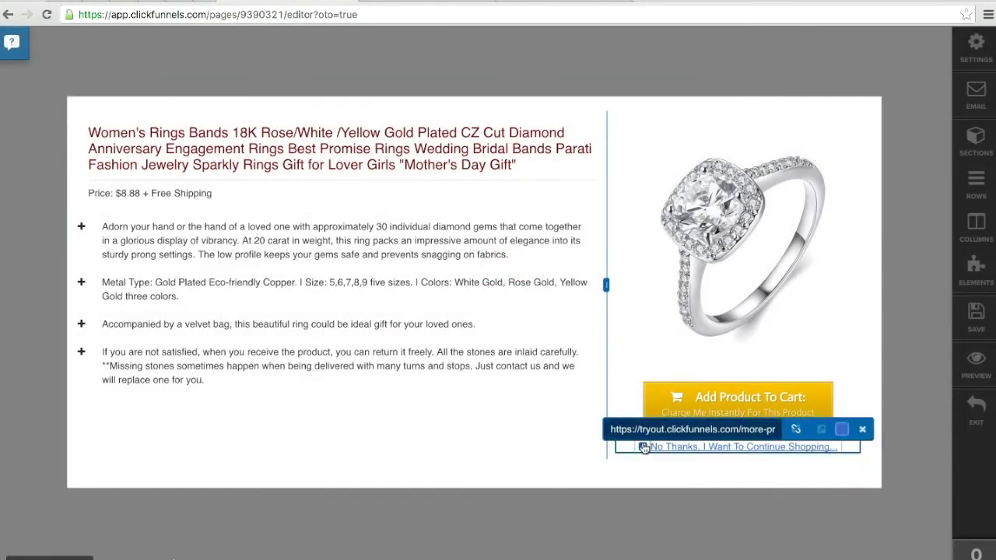
pyautogui.doubleClick(619, 428)
pyautogui.hotkey('ctrl', 'a')
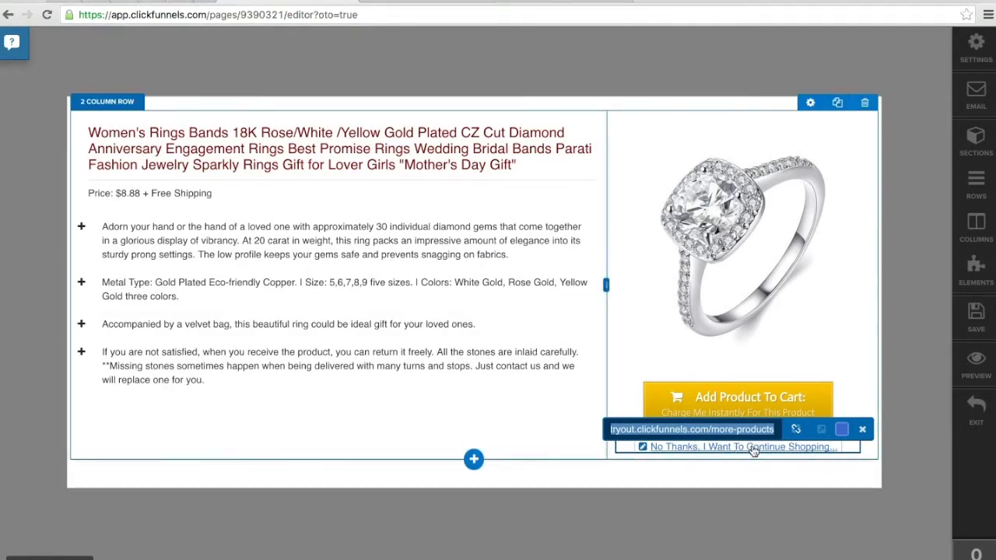
pyautogui.click(779, 505)
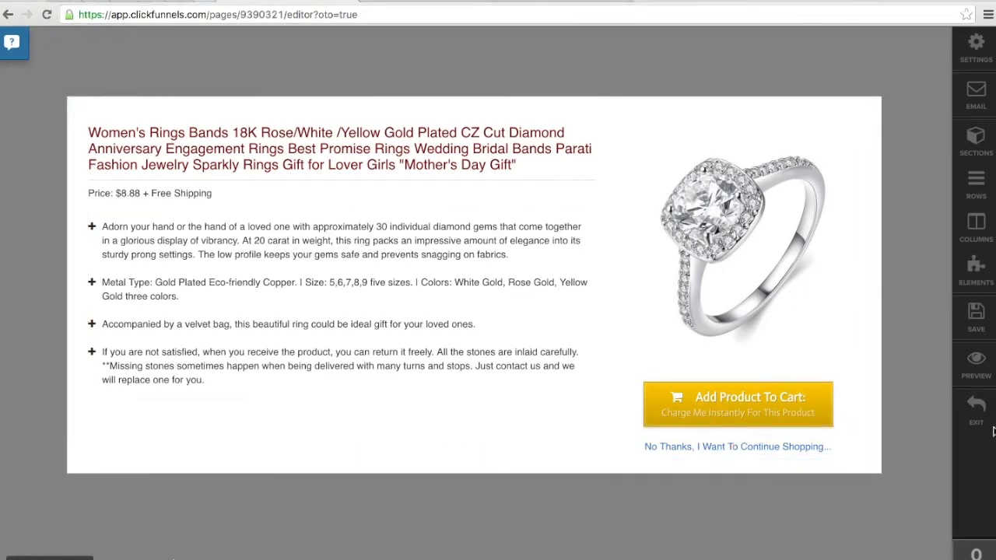
# Save the Single Product page and scroll back to its funnel step overview.
pyautogui.click(974, 313)
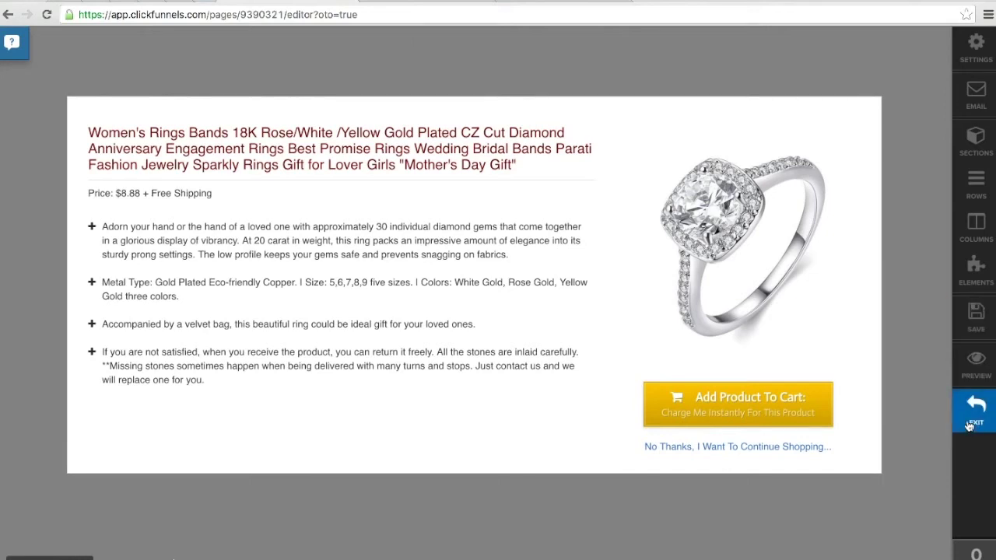
pyautogui.hscroll(-5, 968, 424)
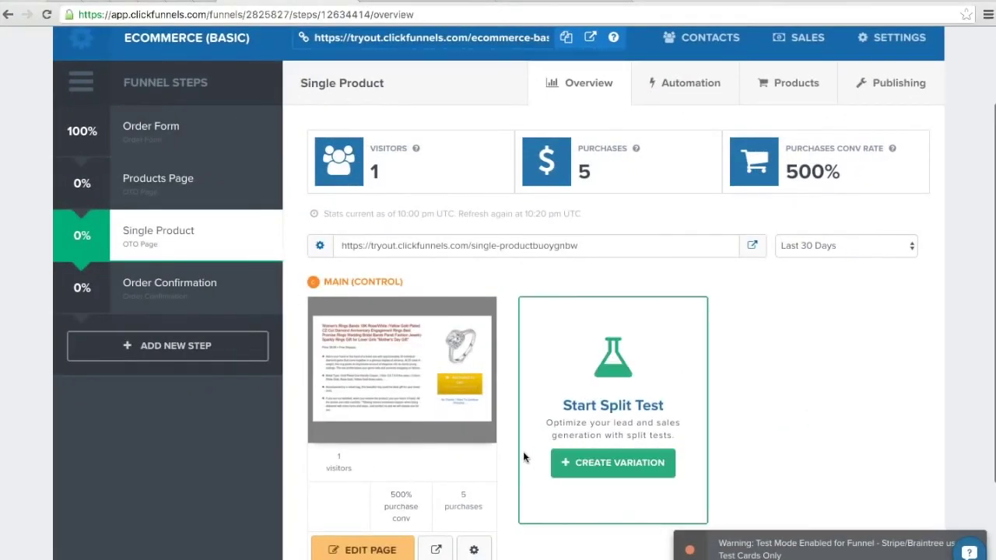
pyautogui.scroll(-3, 839, 487)
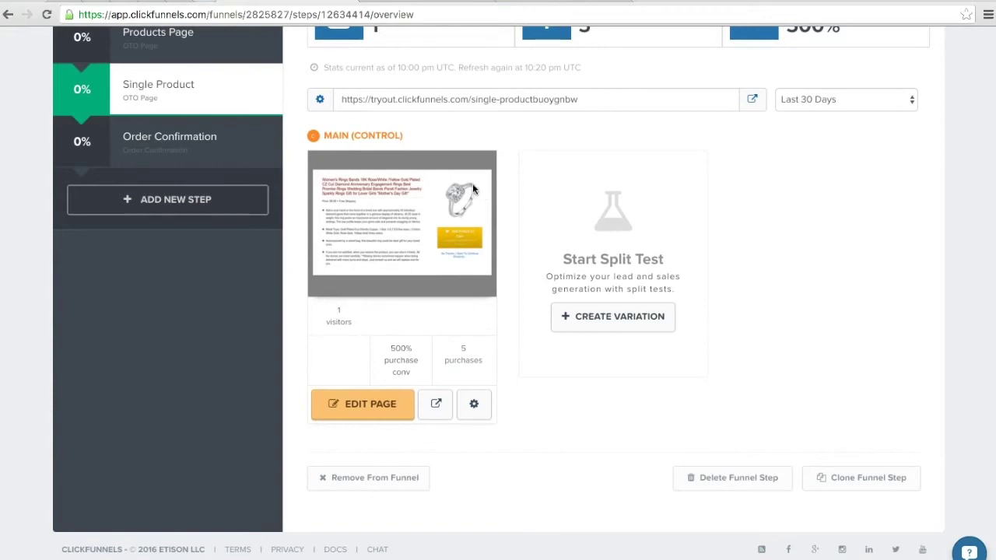
pyautogui.scroll(2, 827, 263)
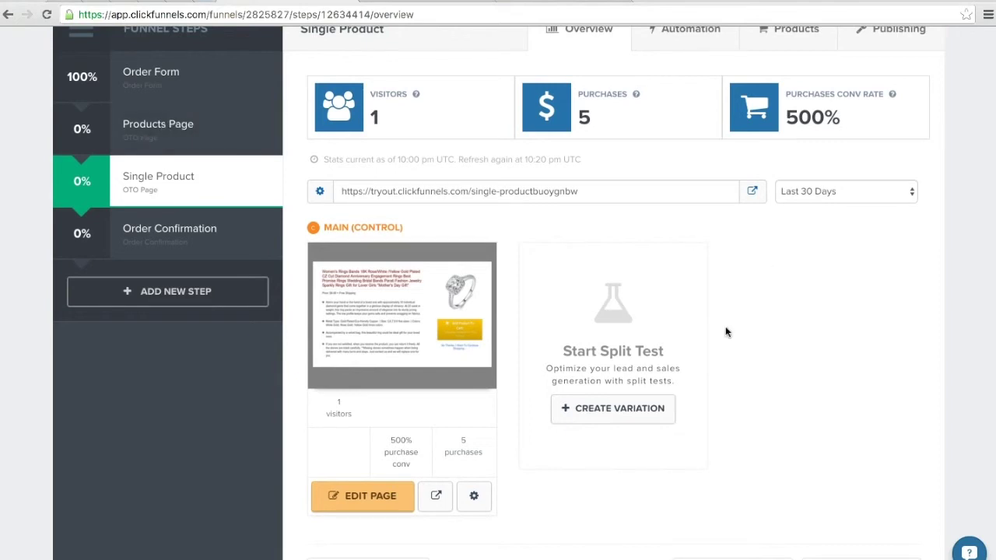
pyautogui.scroll(2, 781, 332)
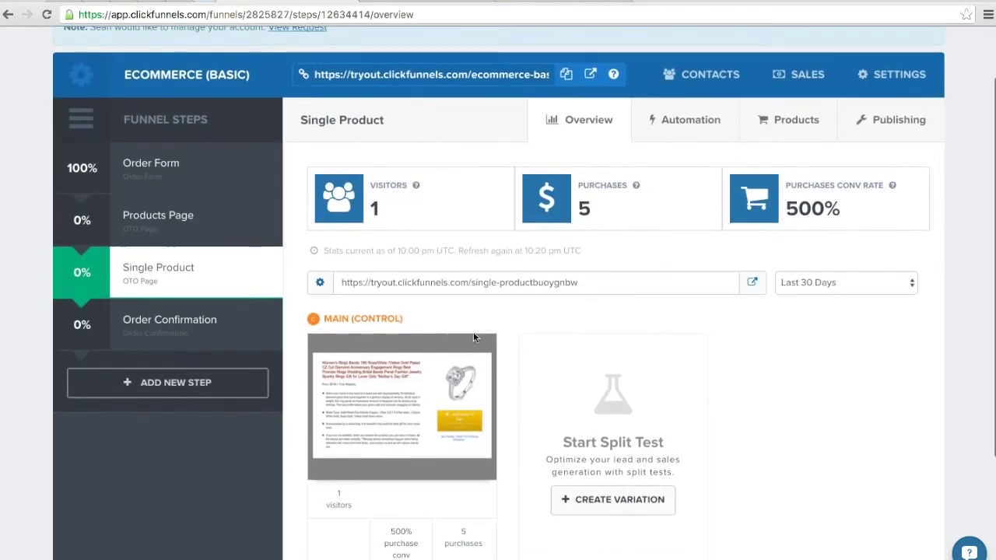
pyautogui.scroll(-1, 473, 334)
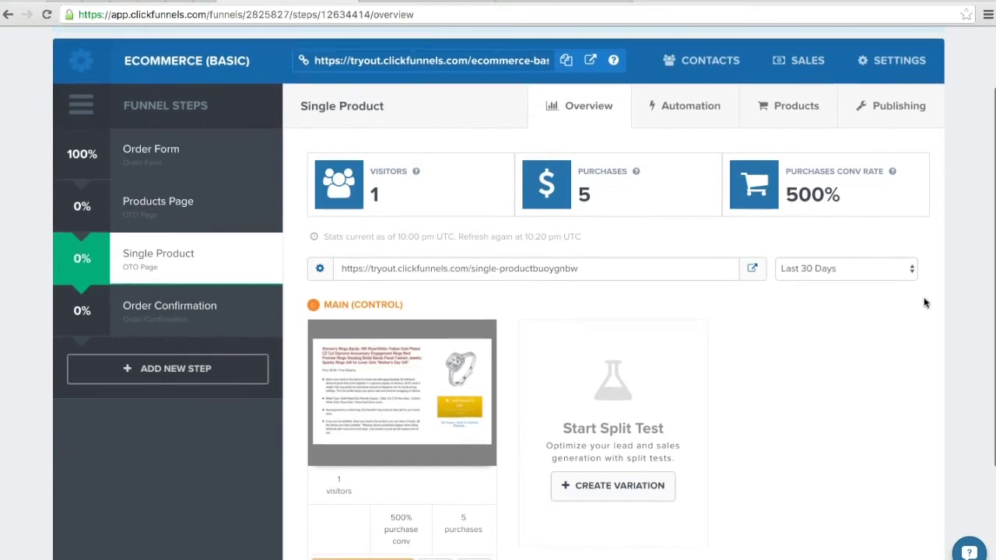
pyautogui.scroll(-1, 970, 141)
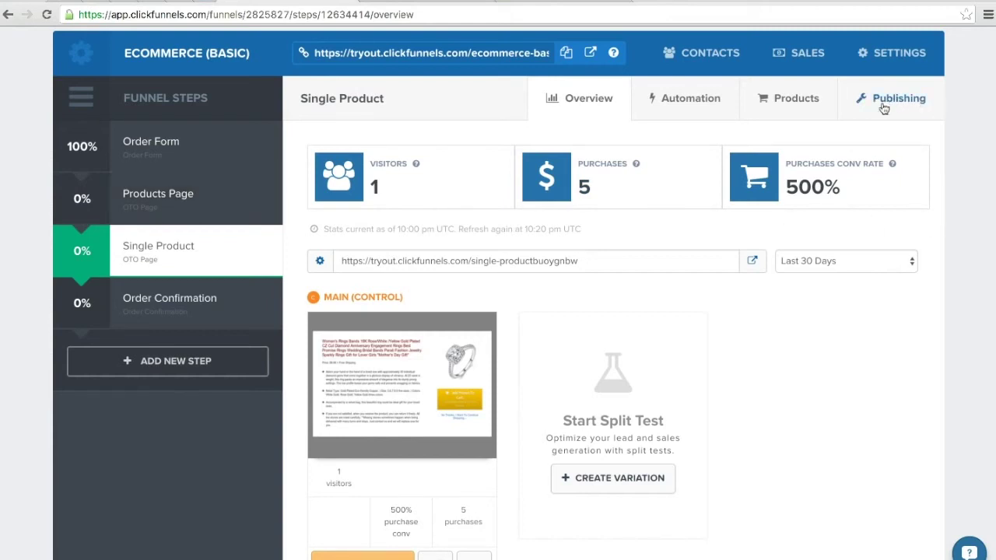
pyautogui.moveTo(184, 244)
# Get this step's ClickPop code from Publishing and switch it to a Custom Image Link.
pyautogui.click(902, 101)
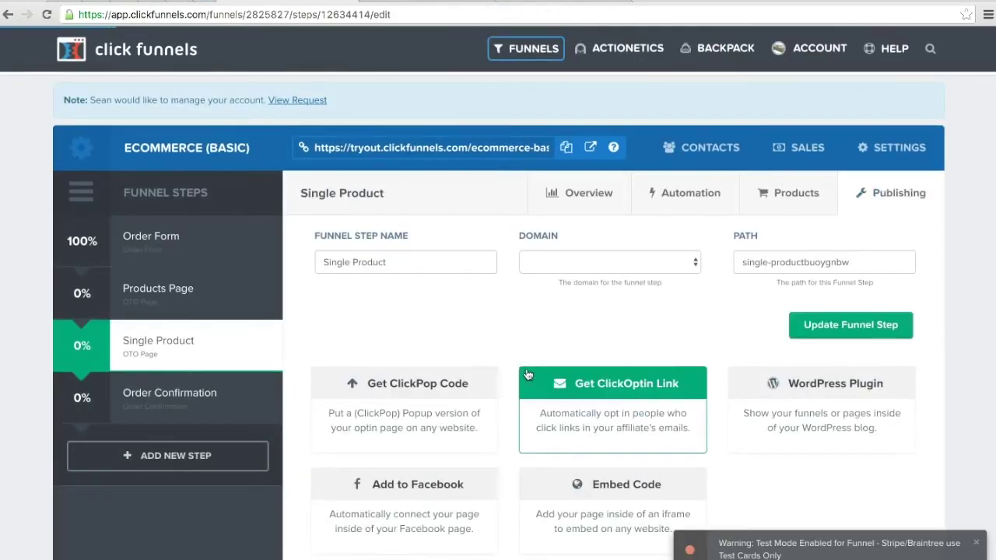
pyautogui.click(396, 382)
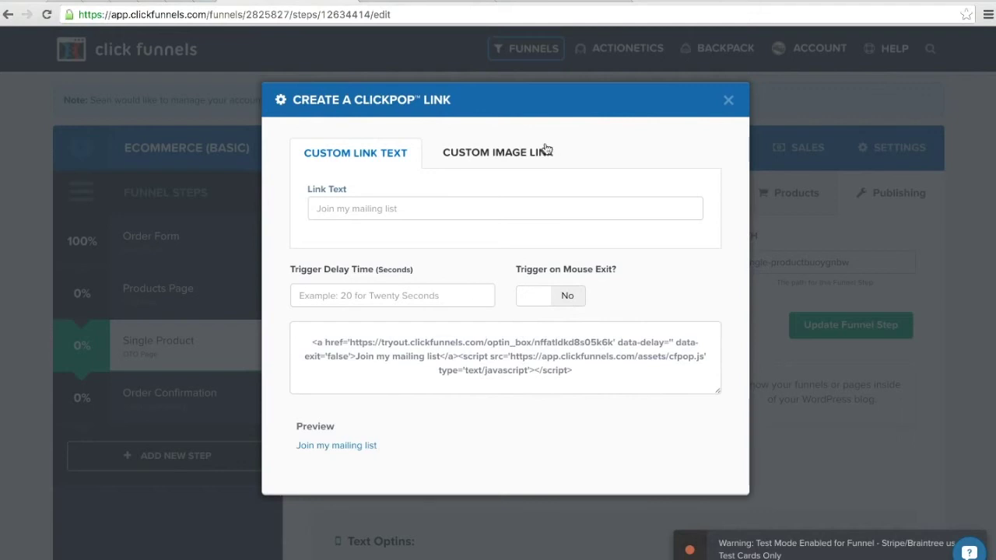
pyautogui.click(497, 156)
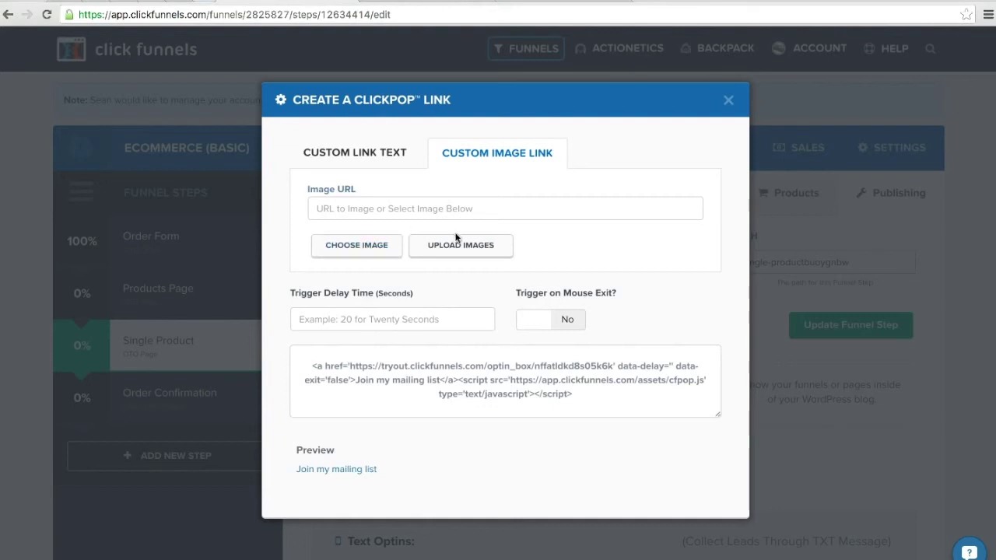
pyautogui.click(315, 207)
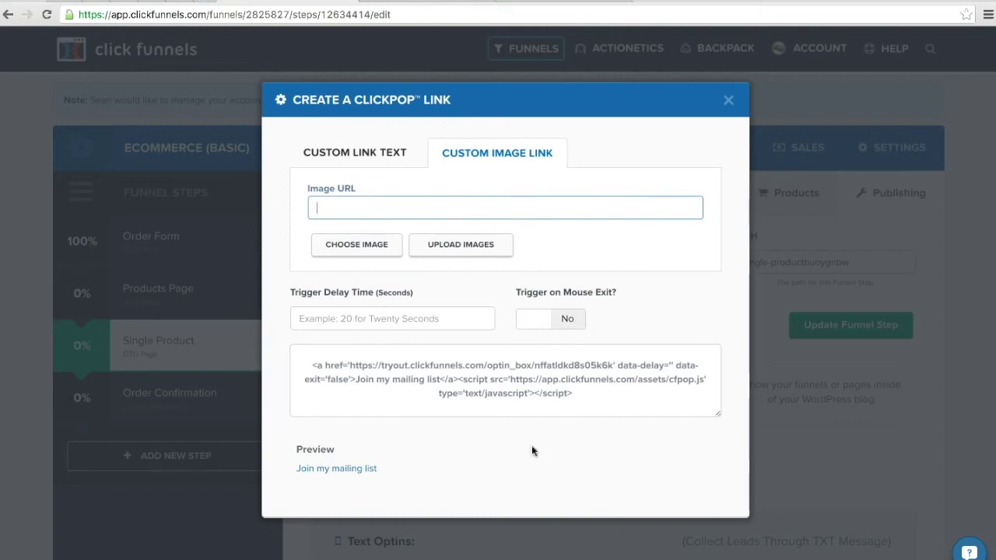
pyautogui.click(588, 392)
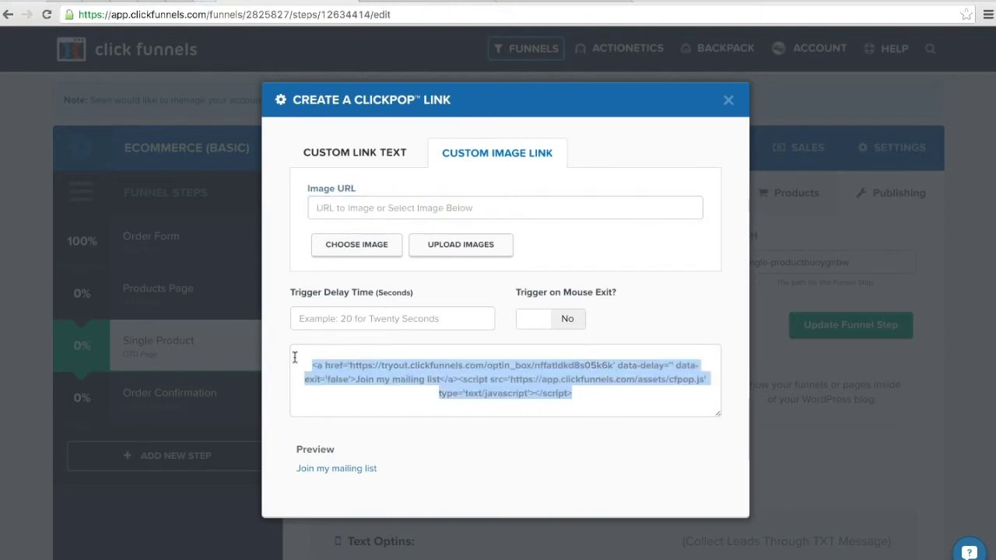
# Use the Add To Cart image for the ClickPop link, select the embed code, and go to Products Page.
pyautogui.click(356, 247)
pyautogui.click(418, 329)
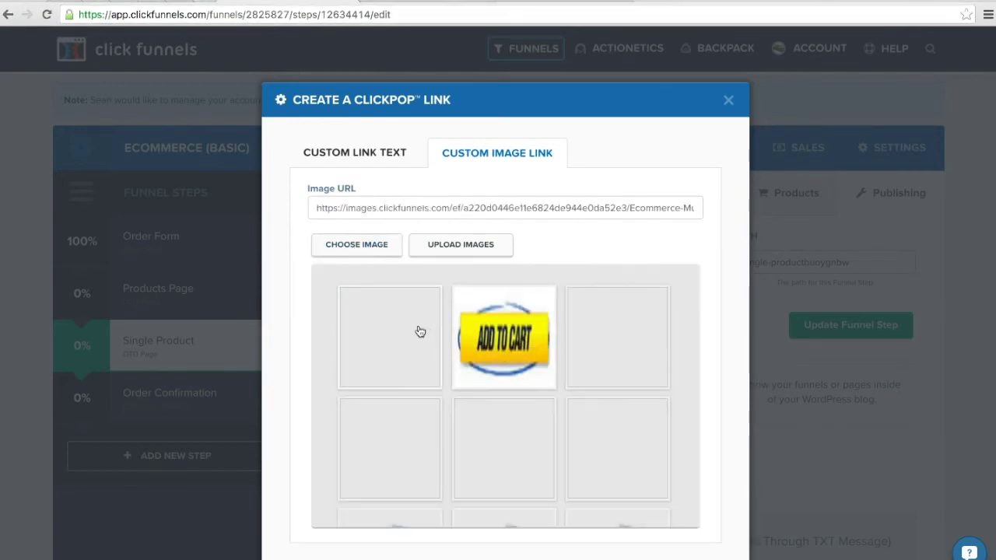
pyautogui.click(504, 337)
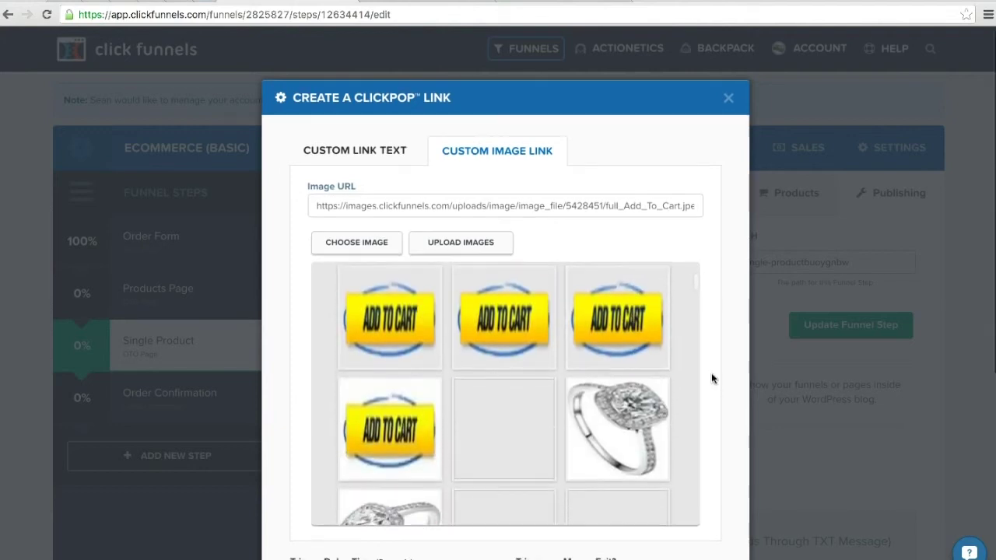
pyautogui.scroll(-5, 711, 378)
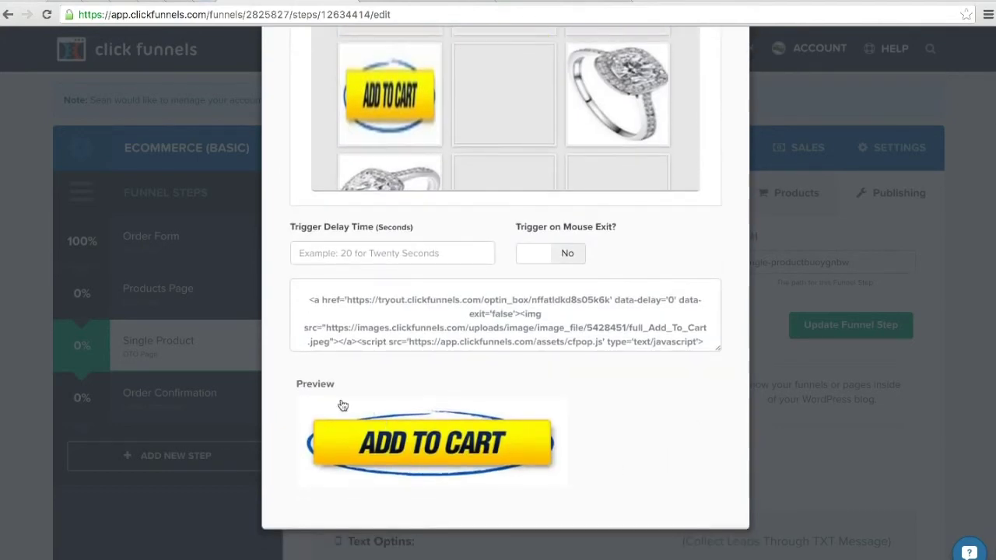
pyautogui.scroll(5, 637, 403)
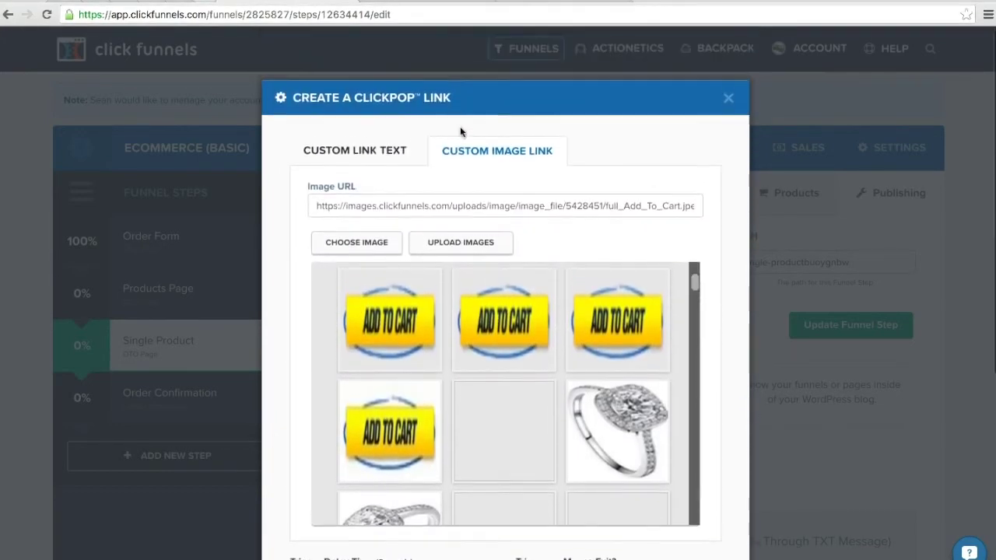
pyautogui.scroll(-3, 757, 270)
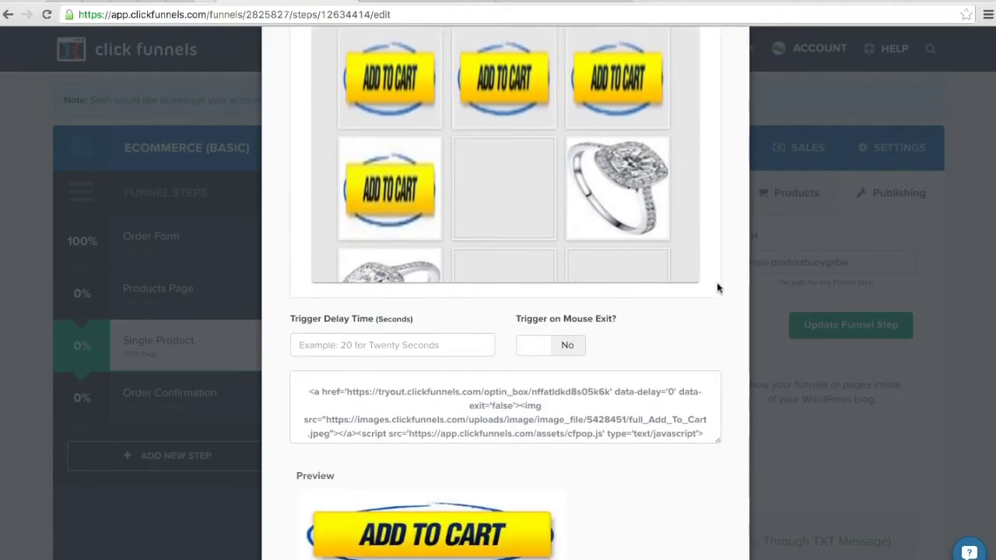
pyautogui.moveTo(305, 389); pyautogui.dragTo(689, 440)
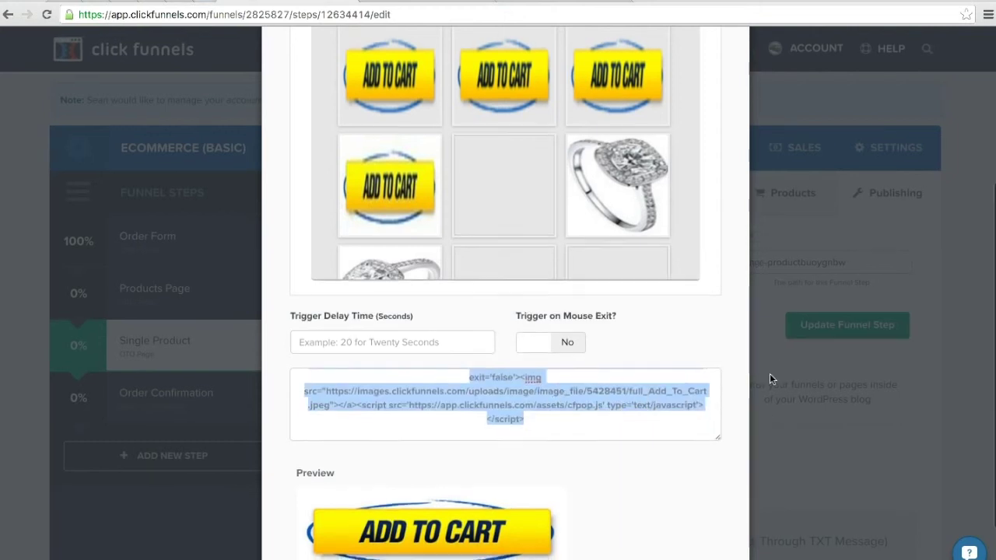
pyautogui.scroll(5, 770, 372)
pyautogui.click(727, 96)
pyautogui.click(203, 304)
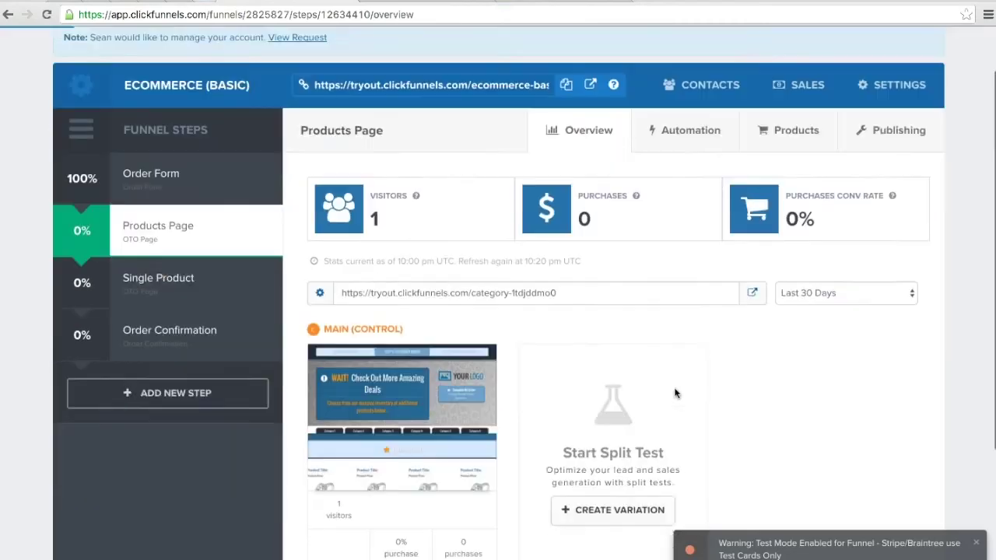
# Select the ClickPop image-link code in the first product's custom HTML element, then exit the editor.
pyautogui.scroll(-3, 399, 493)
pyautogui.click(374, 428)
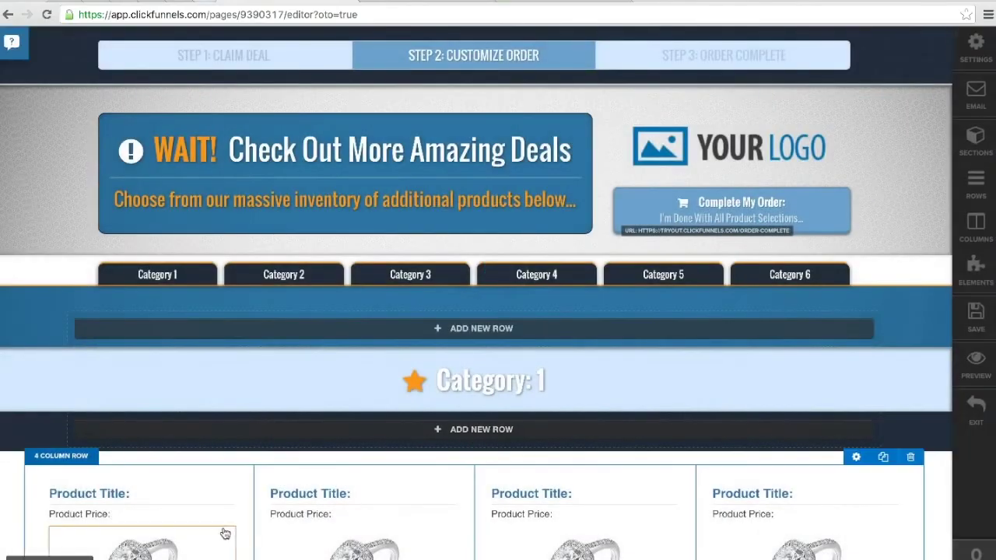
pyautogui.scroll(-6, 223, 506)
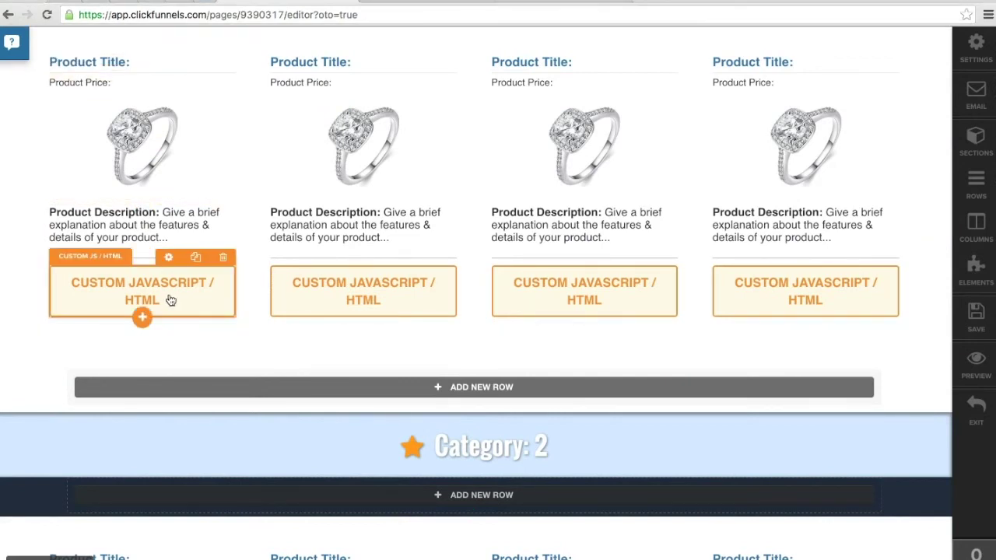
pyautogui.click(138, 284)
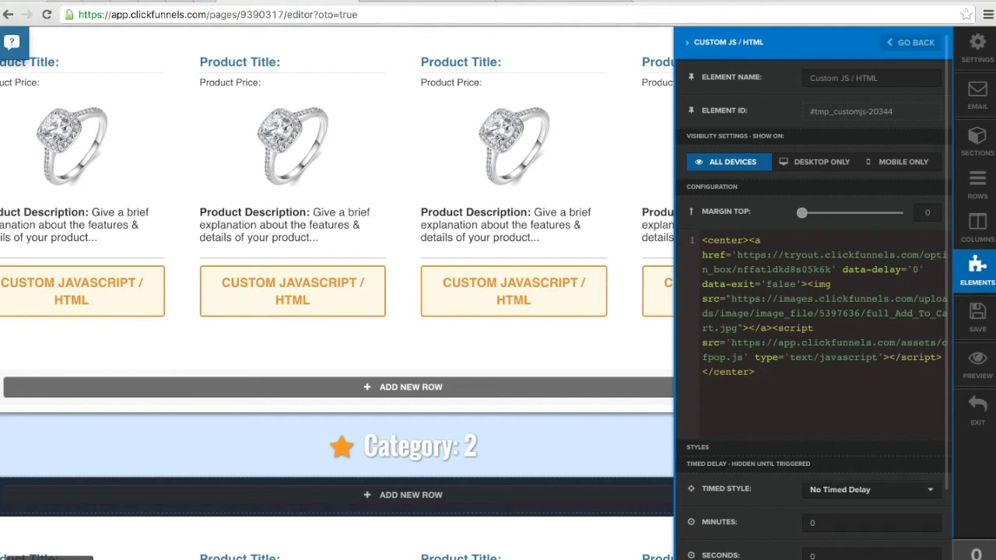
pyautogui.moveTo(748, 241); pyautogui.dragTo(941, 357)
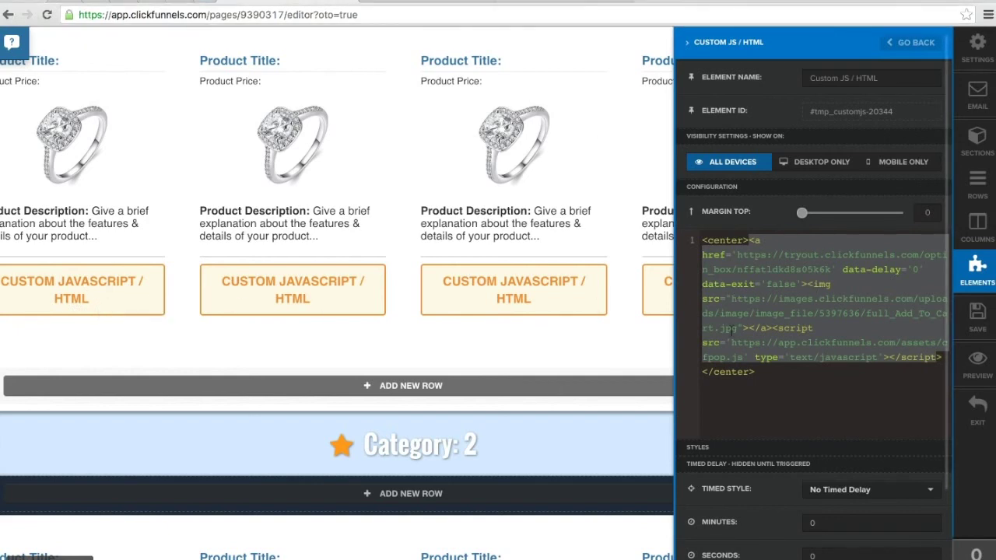
pyautogui.click(614, 340)
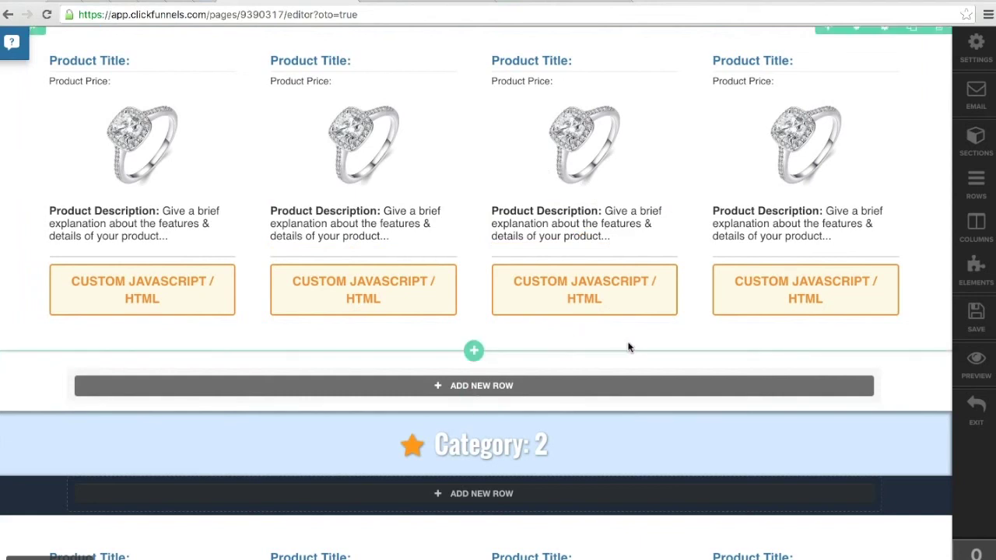
pyautogui.click(977, 406)
# Leave the Products Page editor and open the Order Confirmation page for editing.
pyautogui.click(604, 190)
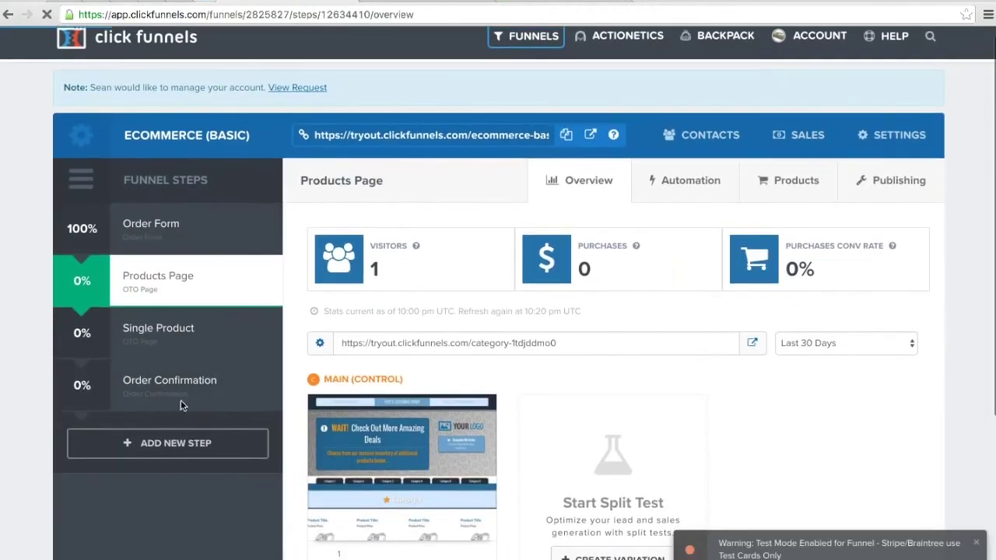
pyautogui.click(181, 378)
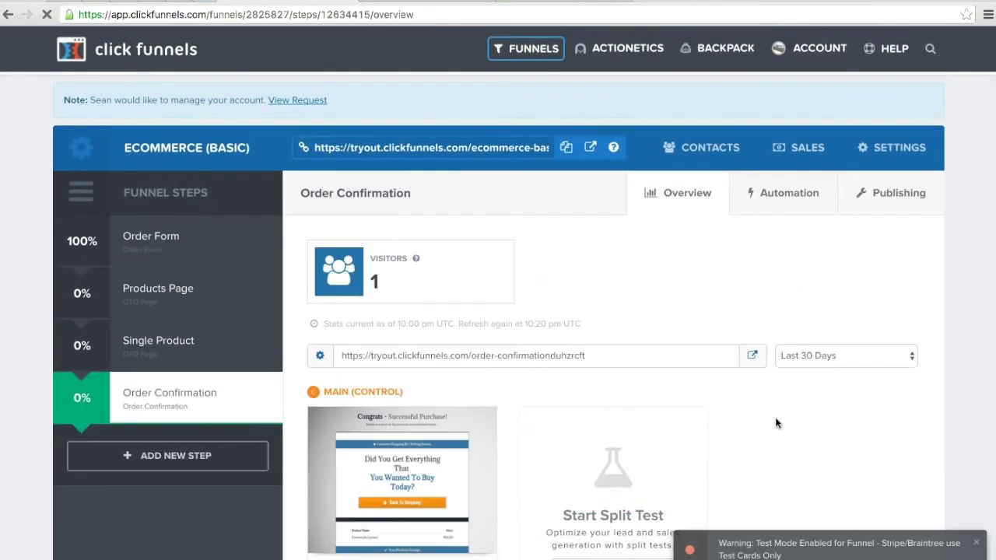
pyautogui.scroll(-2, 774, 417)
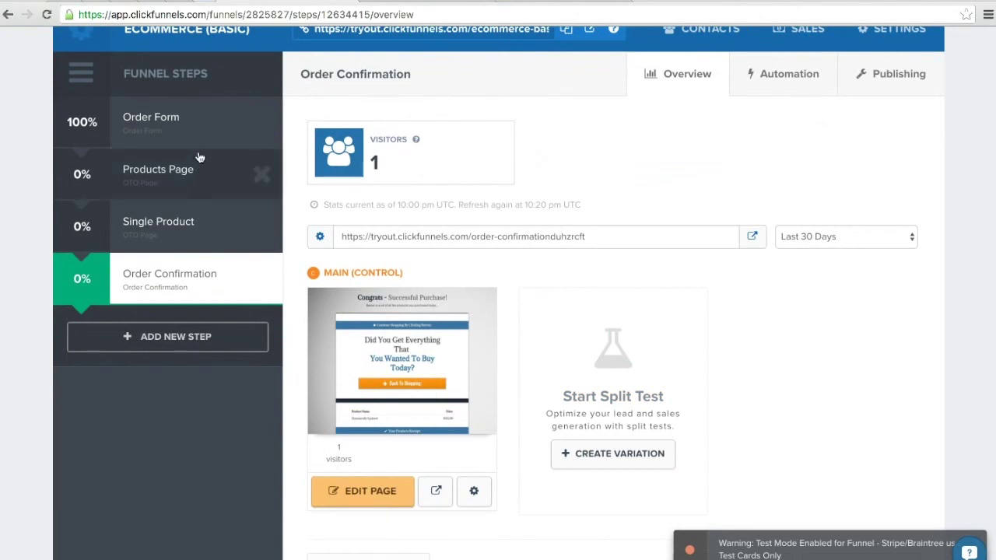
pyautogui.click(367, 498)
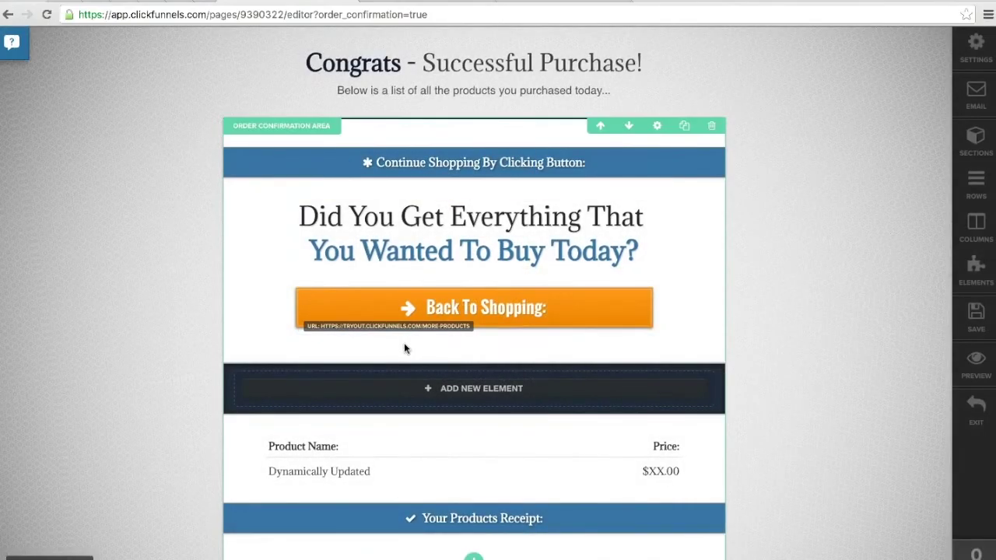
# Check that the Back To Shopping button's URL points to the more-products page.
pyautogui.click(429, 307)
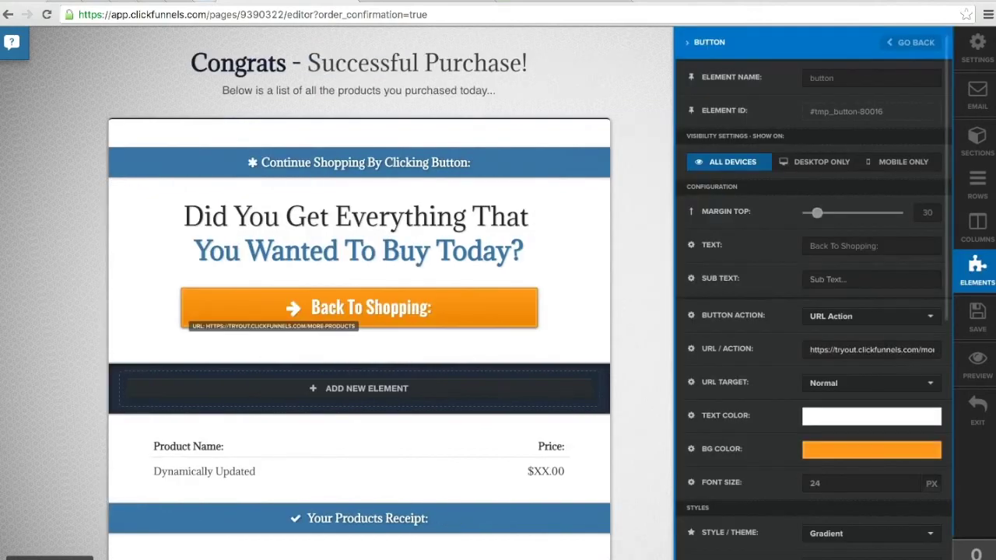
pyautogui.click(895, 349)
pyautogui.hotkey('ctrl', 'a')
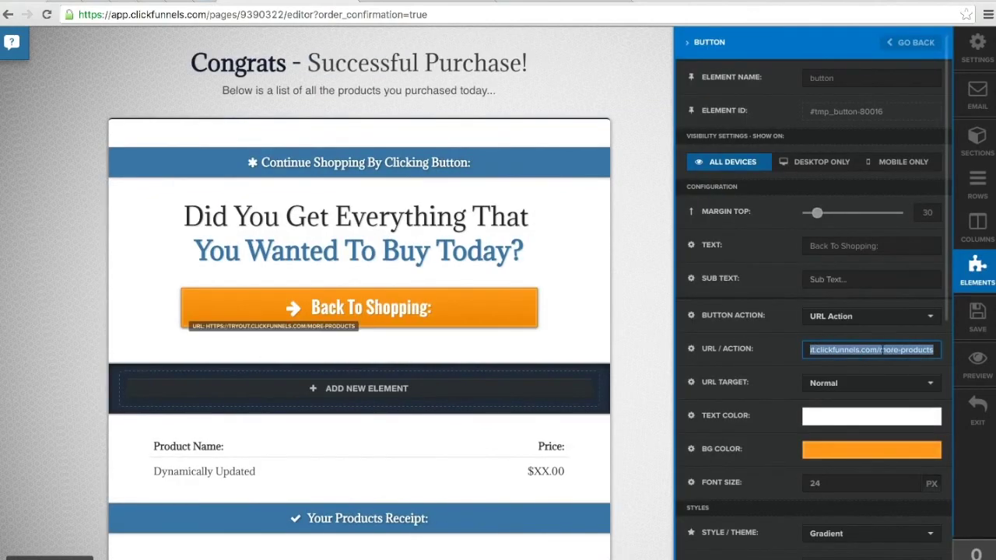
pyautogui.click(659, 333)
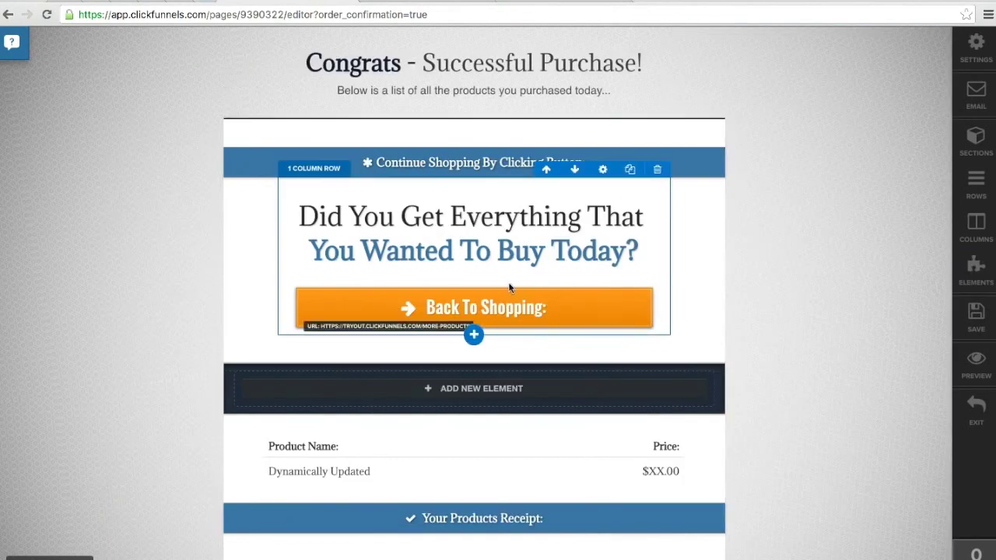